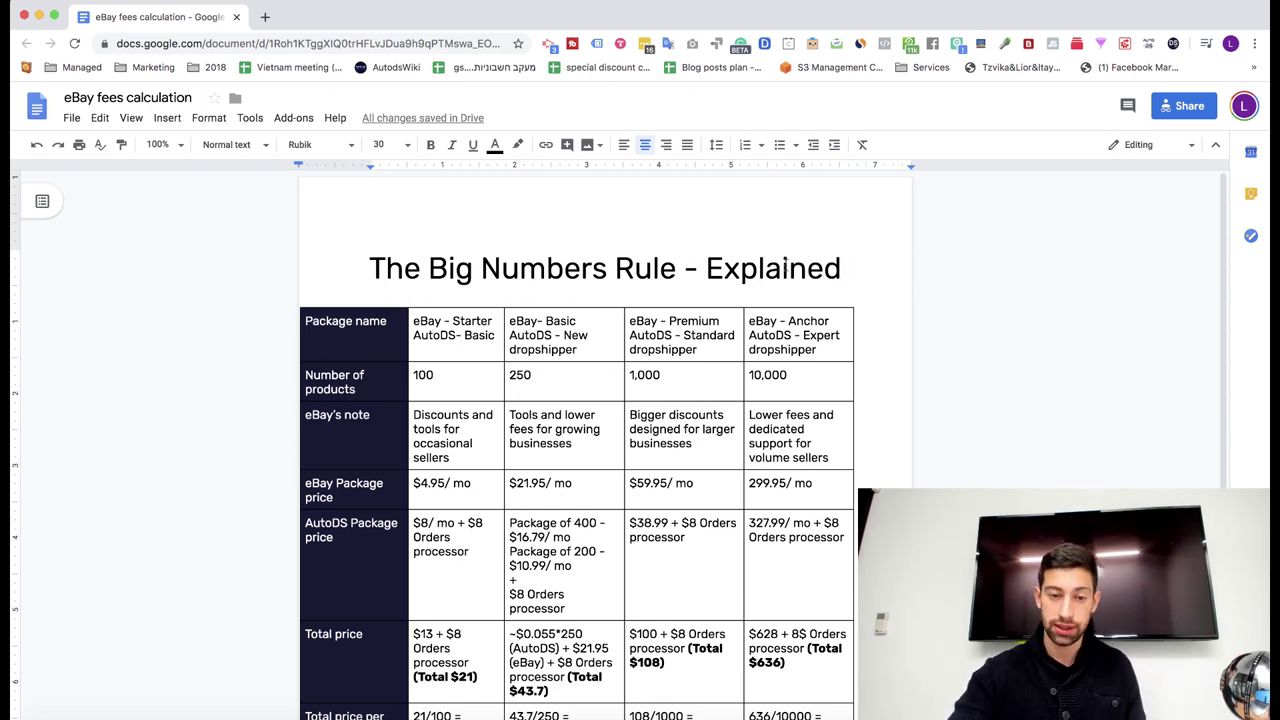
Highlight the AutoDS plan in the Starter, Basic, Premium and Anchor columns
scroll(516, 249, down, 2)
scroll(516, 249, down, 1)
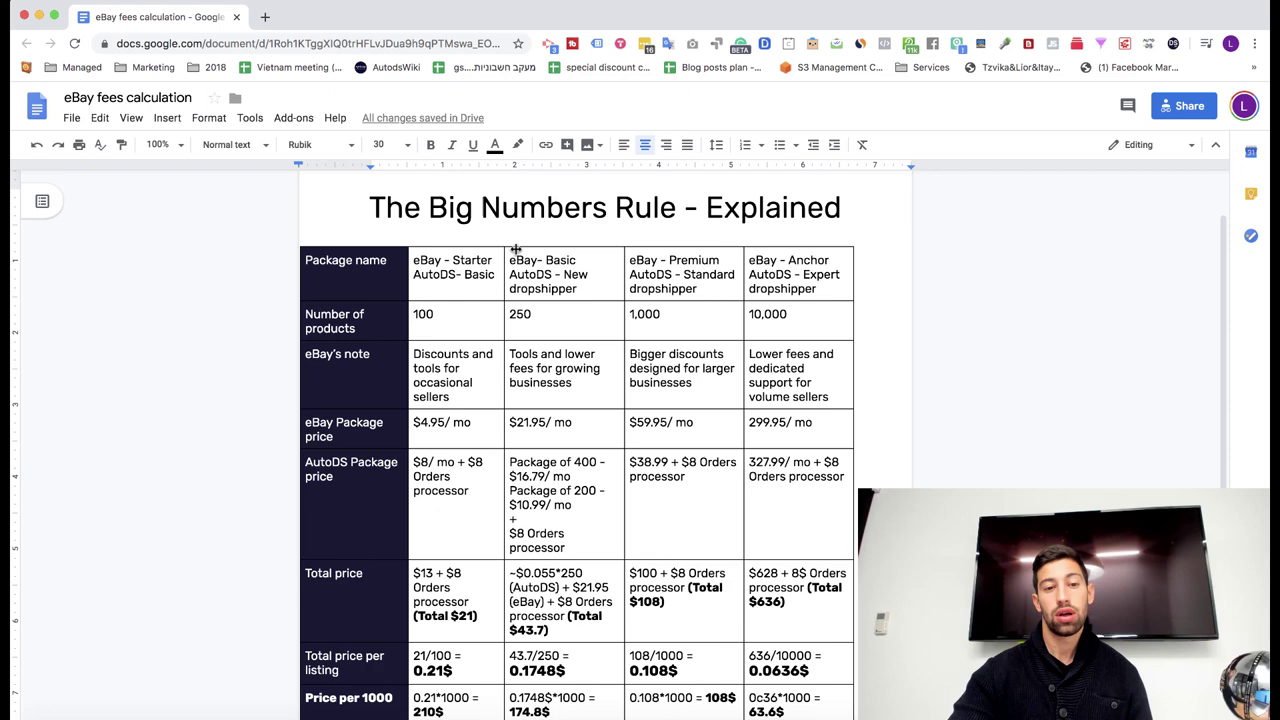
scroll(470, 270, down, 1)
scroll(480, 251, up, 2)
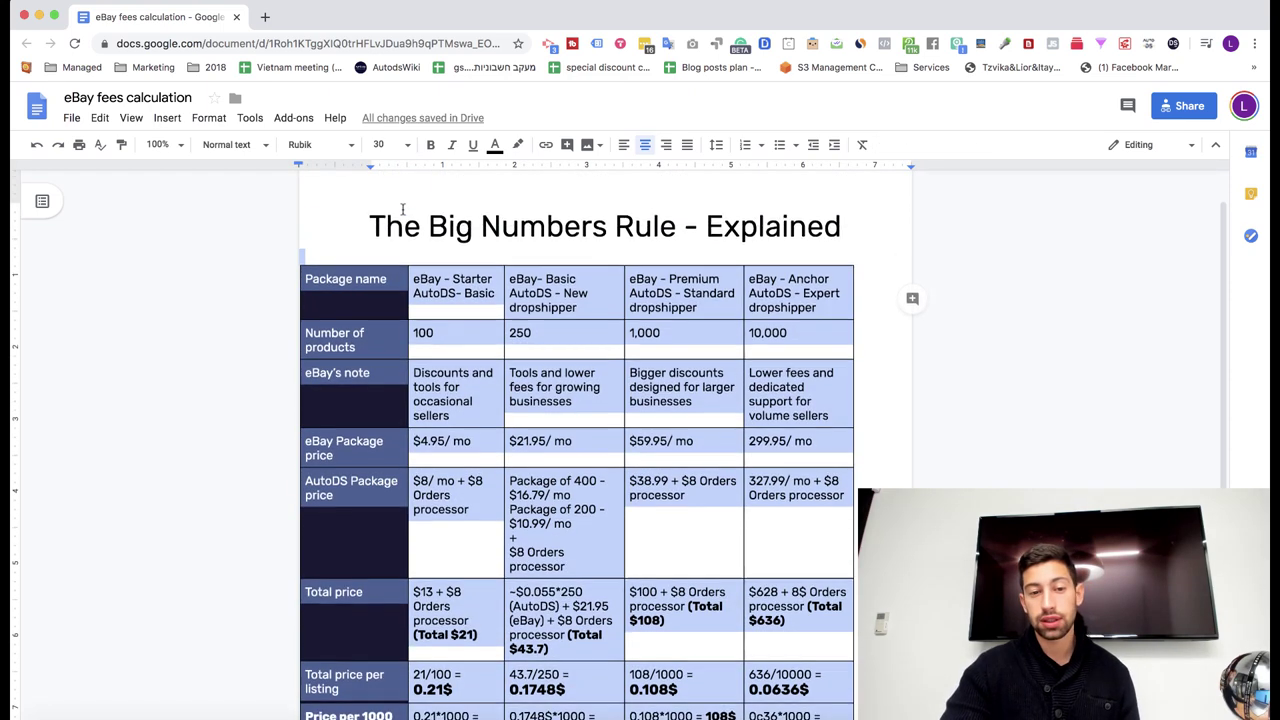
click(481, 320)
triple_click(461, 301)
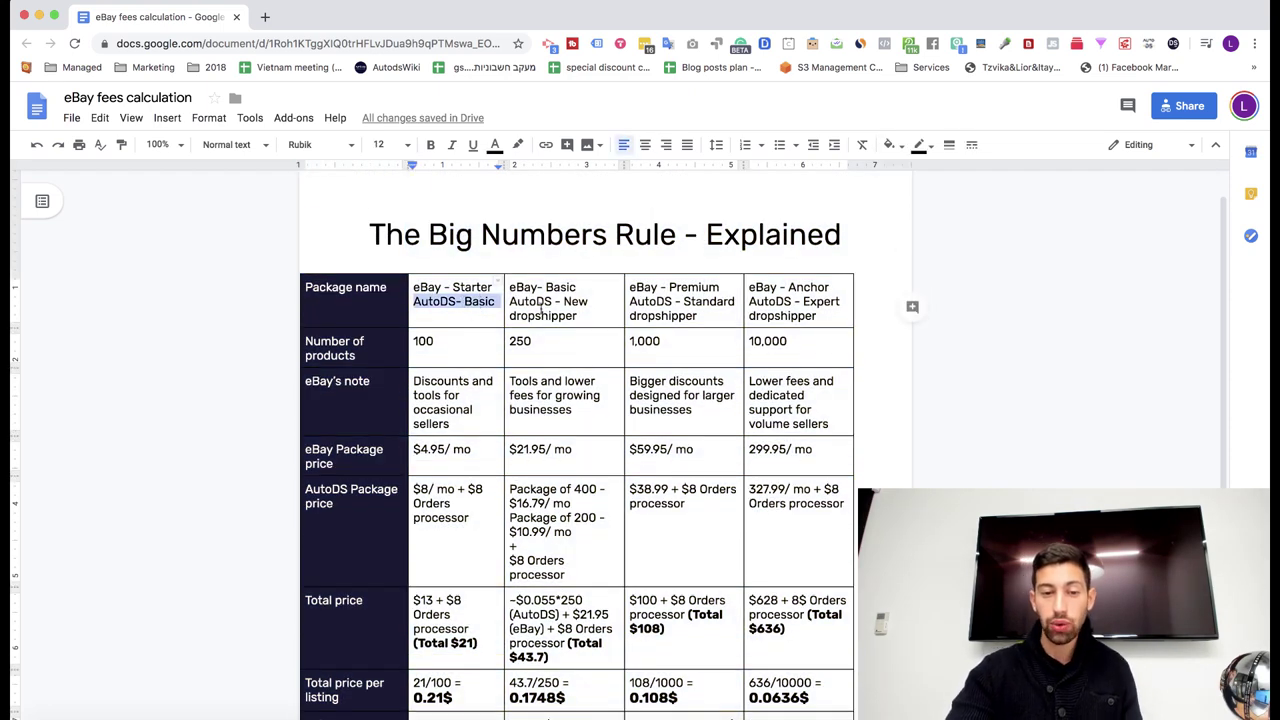
triple_click(541, 301)
triple_click(657, 301)
double_click(787, 301)
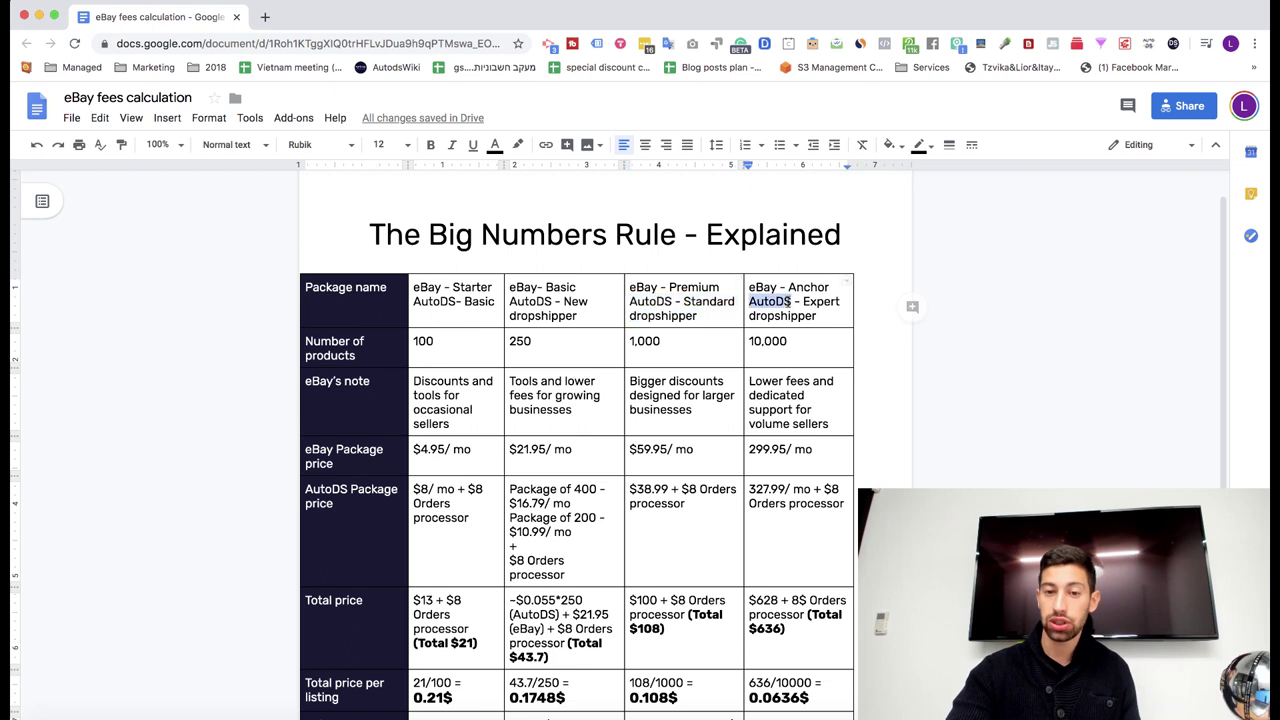
Highlight the plan names: AutoDS-Basic, New dropshipper, Standard dropshipper and Expert
triple_click(460, 302)
triple_click(552, 300)
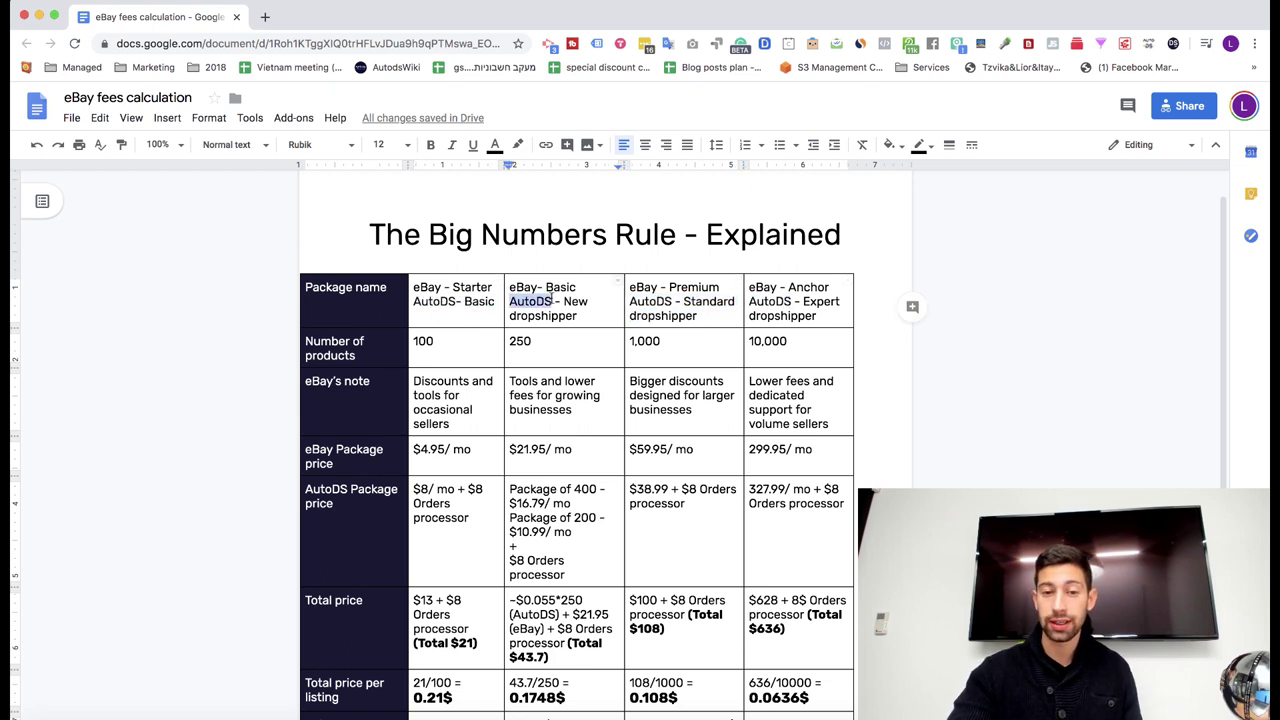
triple_click(679, 301)
double_click(820, 301)
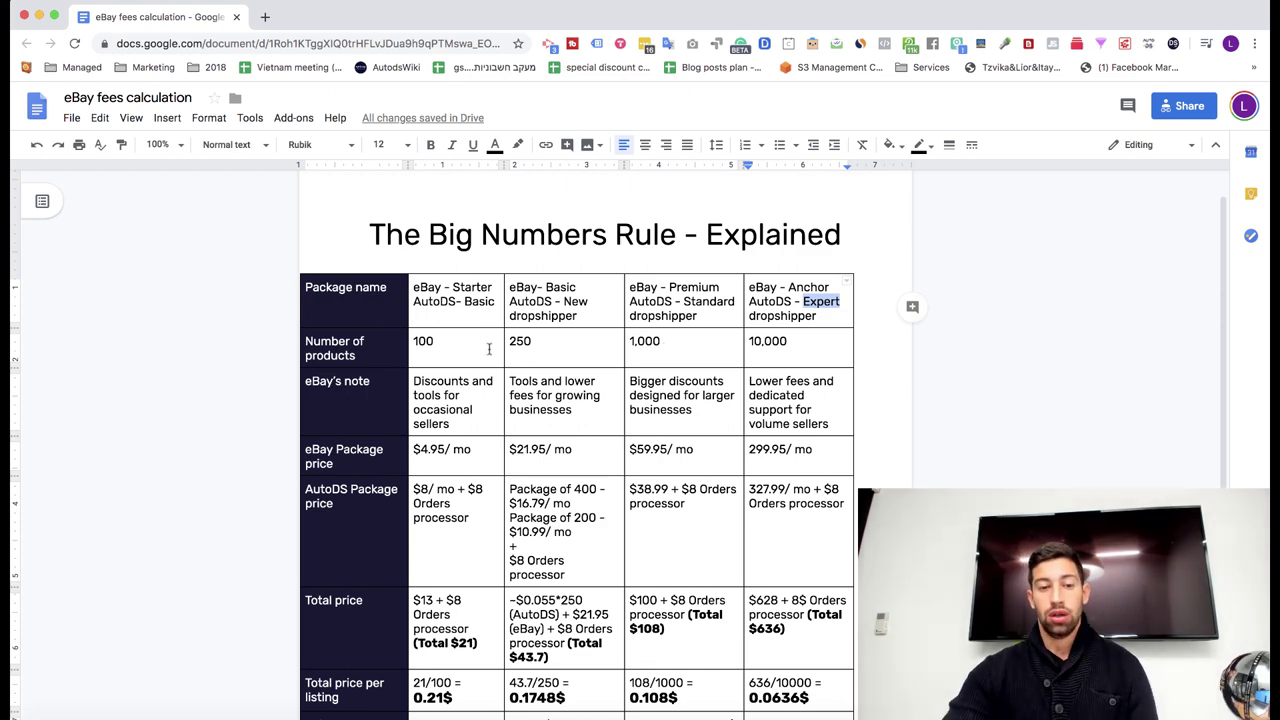
Point out the Starter tier's $4.95/mo eBay price and 100 products count
scroll(500, 345, down, 1)
scroll(490, 348, down, 1)
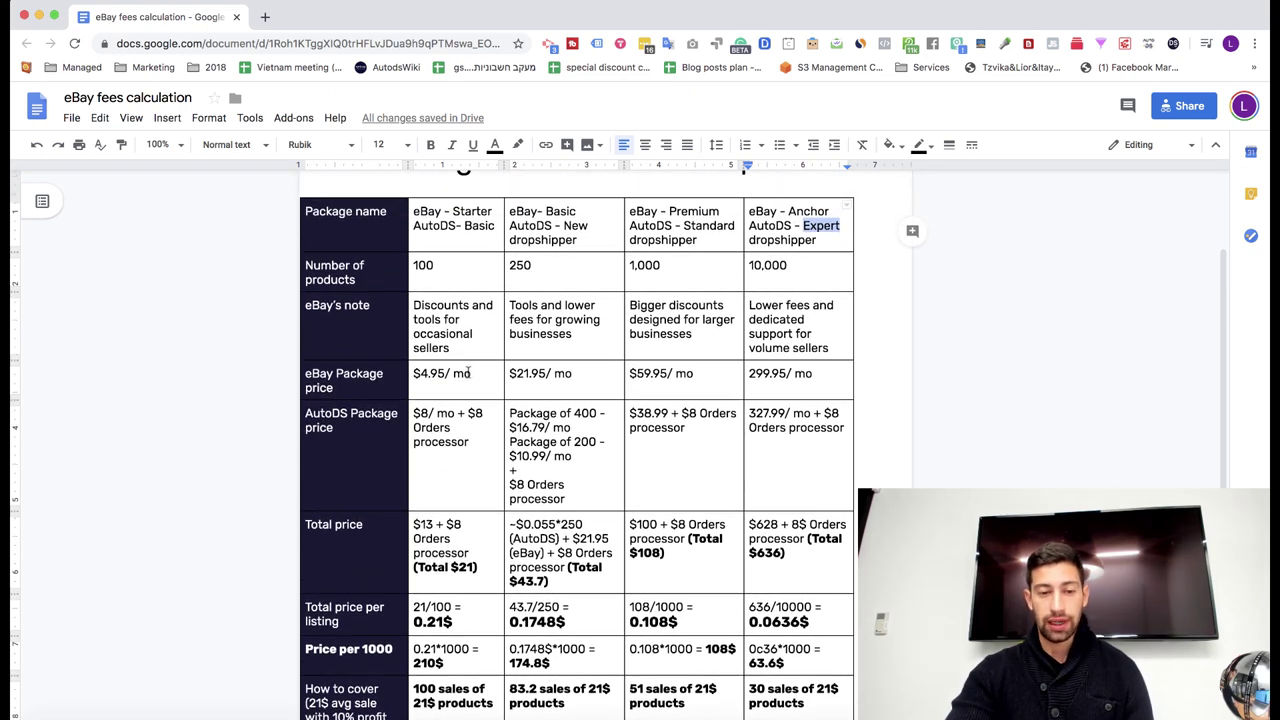
triple_click(467, 373)
key(Up)
key(Up)
key(Up)
key(Down)
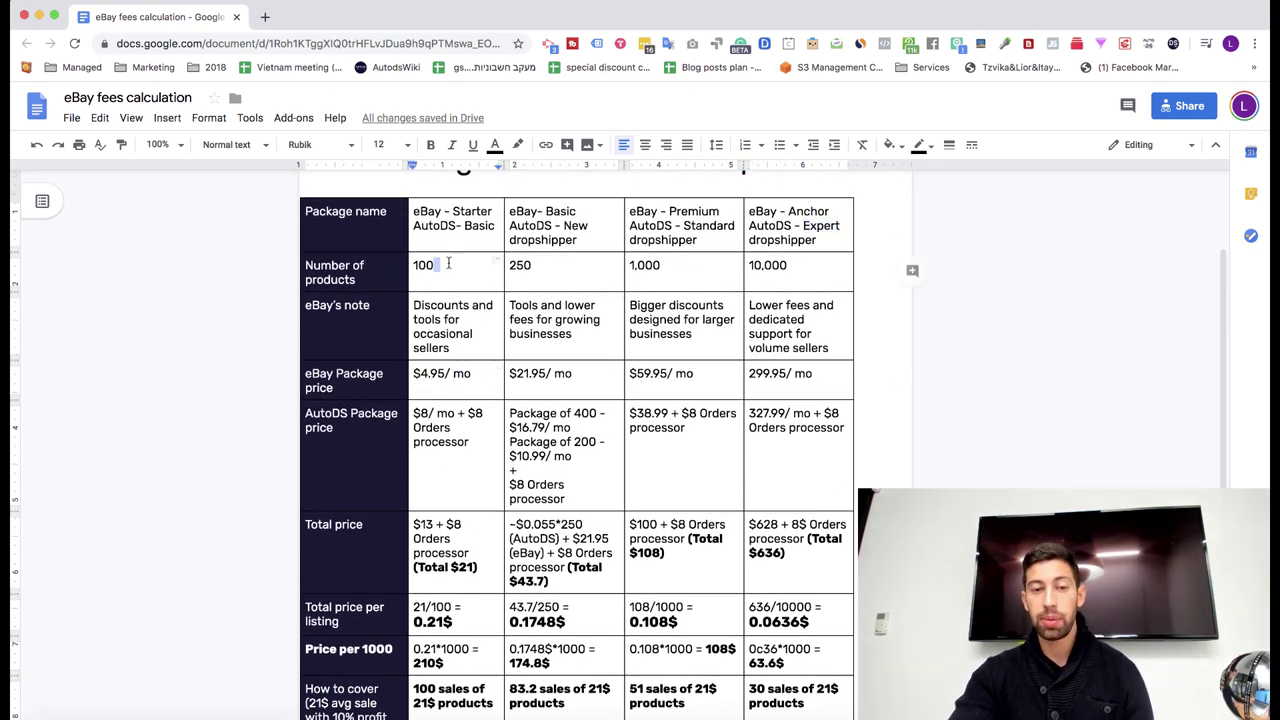
key(shift+Home)
triple_click(442, 375)
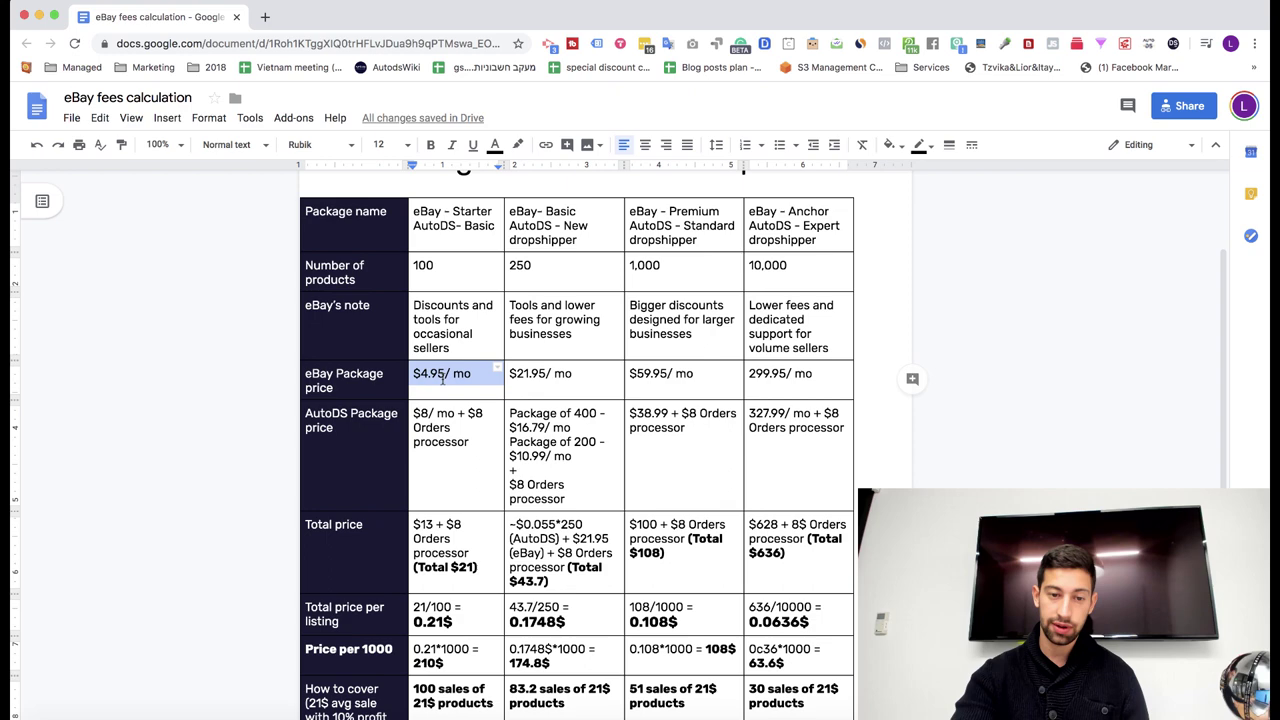
Point out Basic's 250 products, the $21.95/mo and $59.95/mo eBay prices, and Anchor's eBay note
click(558, 227)
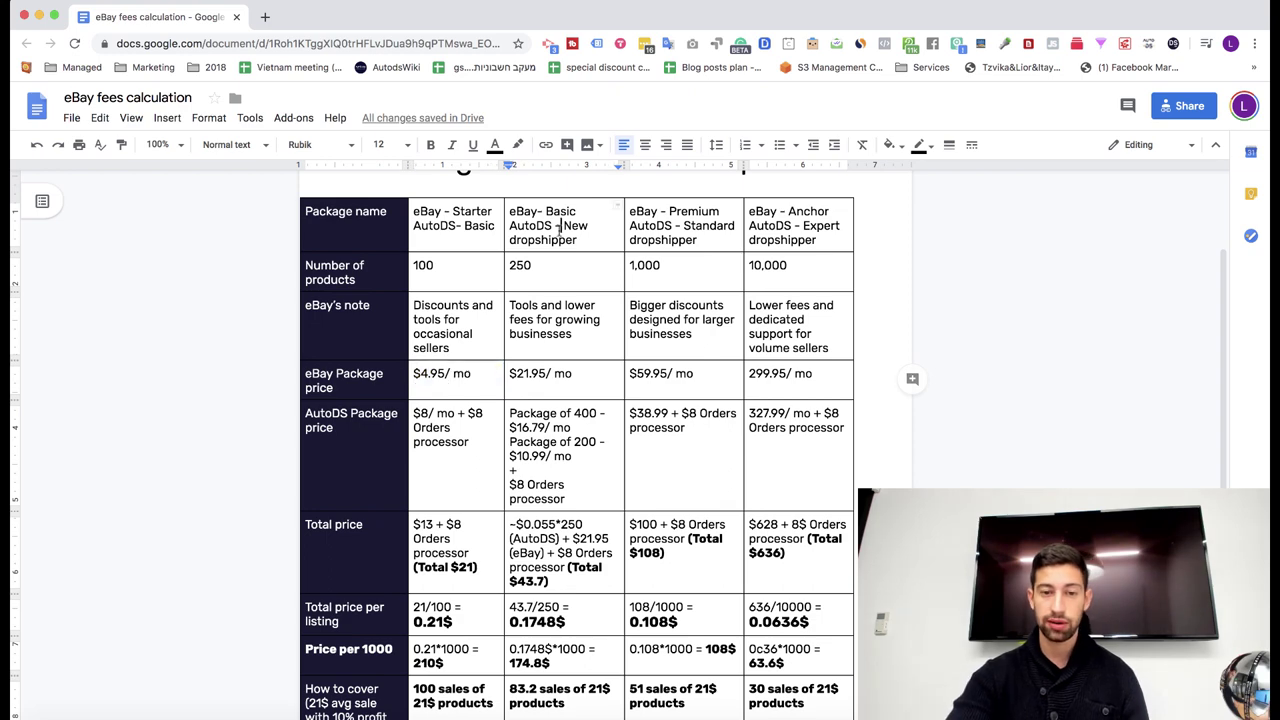
triple_click(520, 265)
click(527, 373)
scroll(572, 398, up, 2)
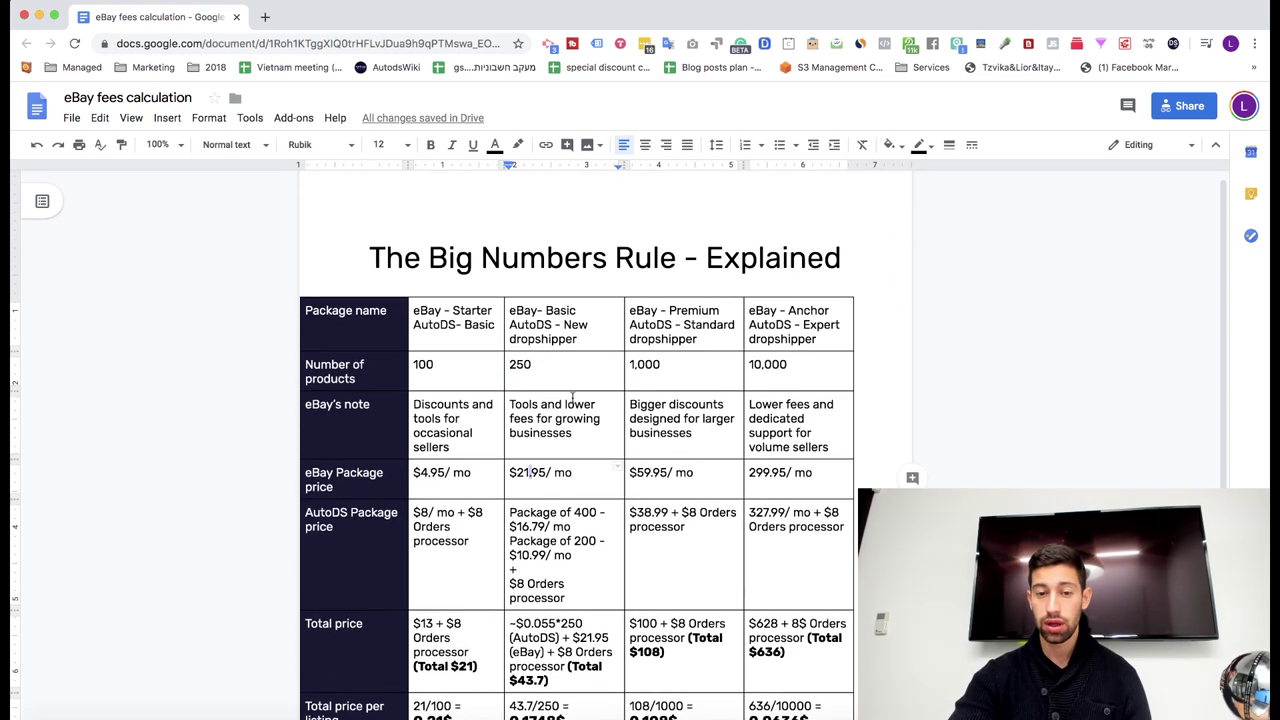
triple_click(638, 474)
scroll(700, 465, down, 1)
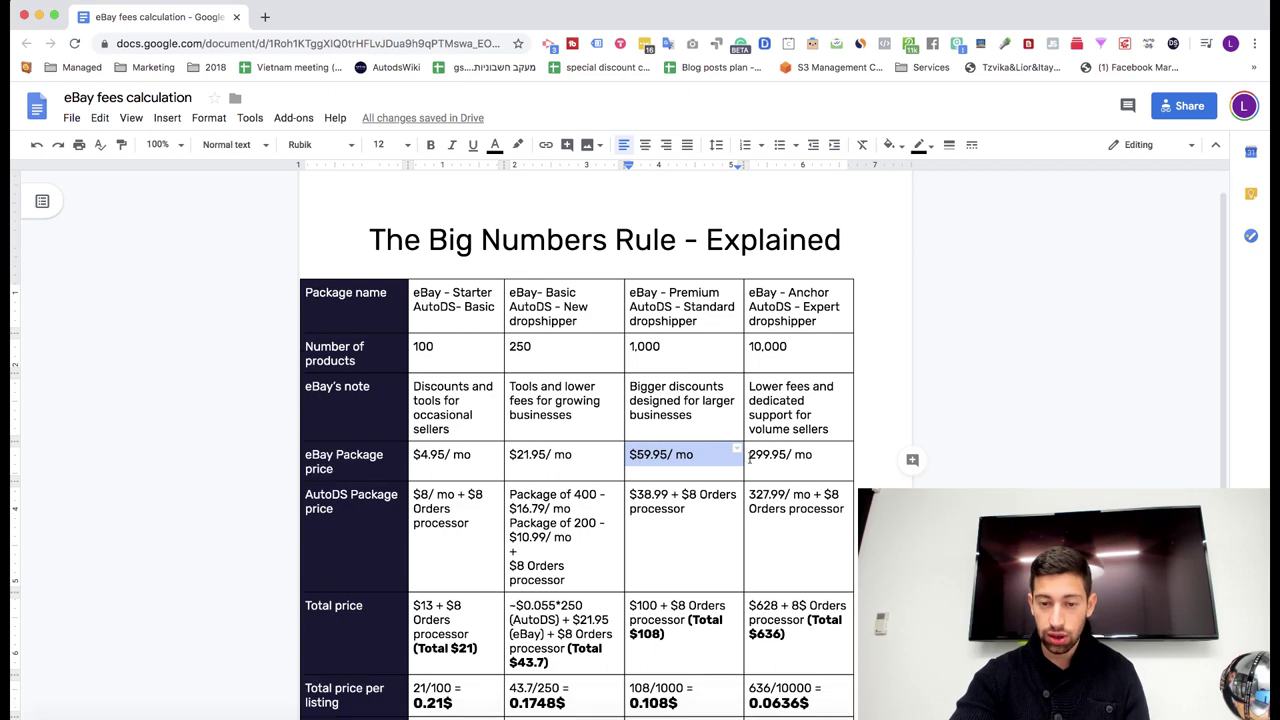
drag(748, 455, 768, 455)
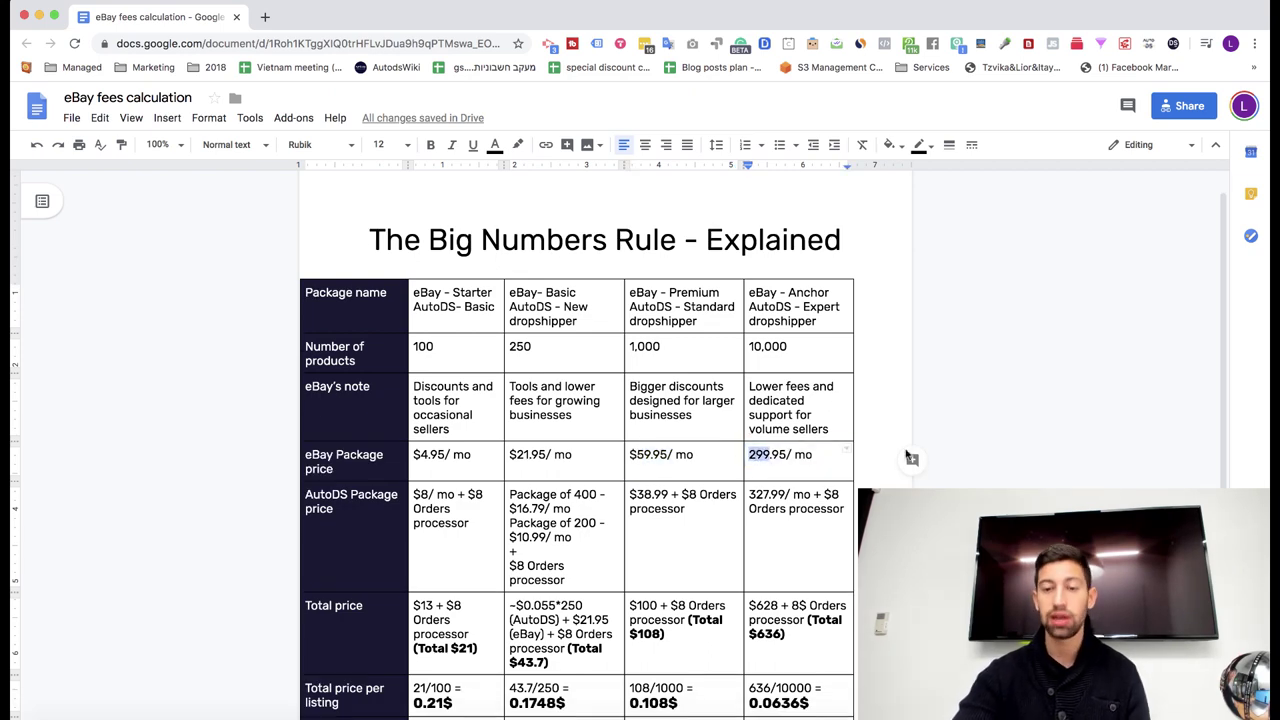
click(989, 420)
Highlight the Basic AutoDS 'Package of 400 - $16.79/mo' option
scroll(714, 478, down, 1)
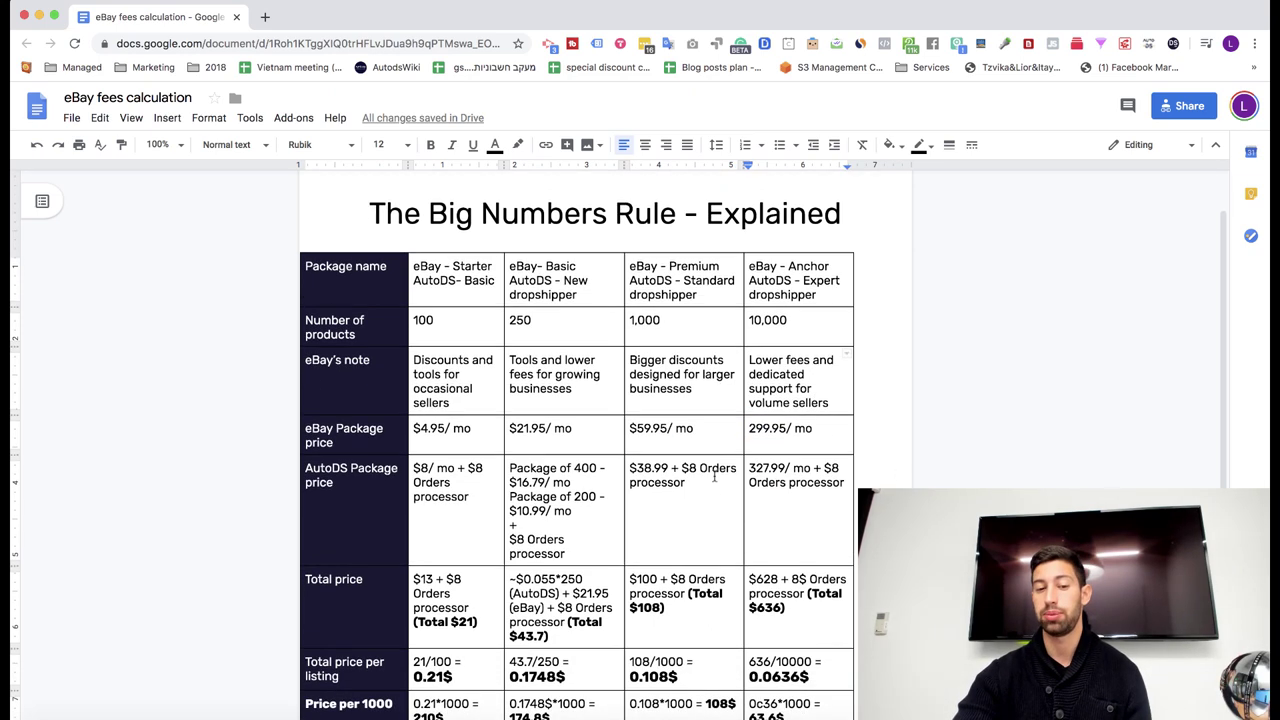
scroll(714, 478, down, 1)
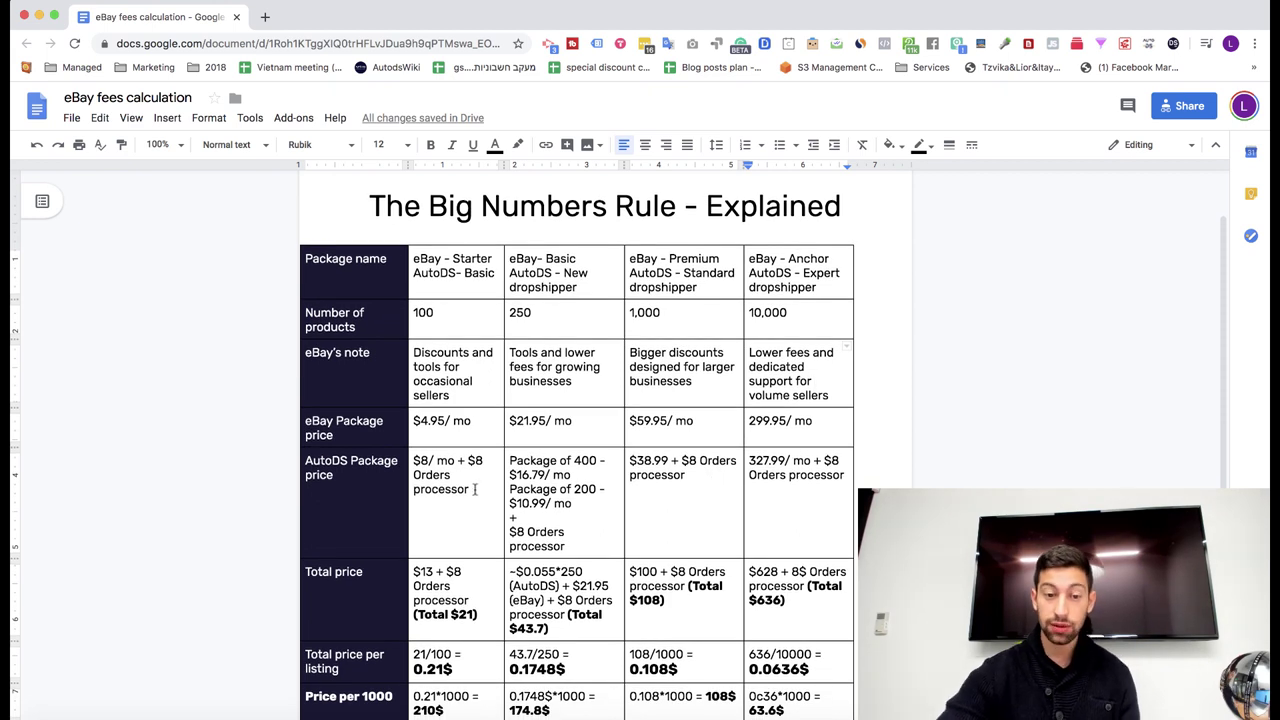
drag(472, 490, 417, 453)
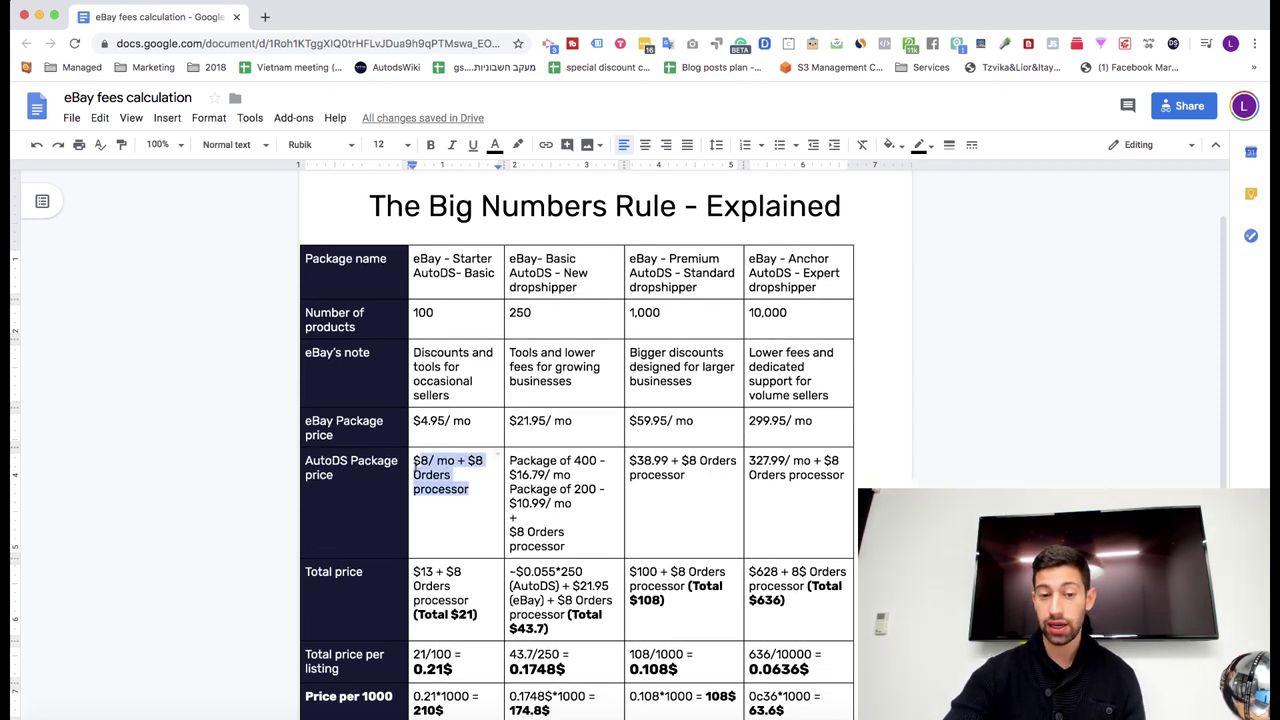
click(417, 462)
triple_click(519, 474)
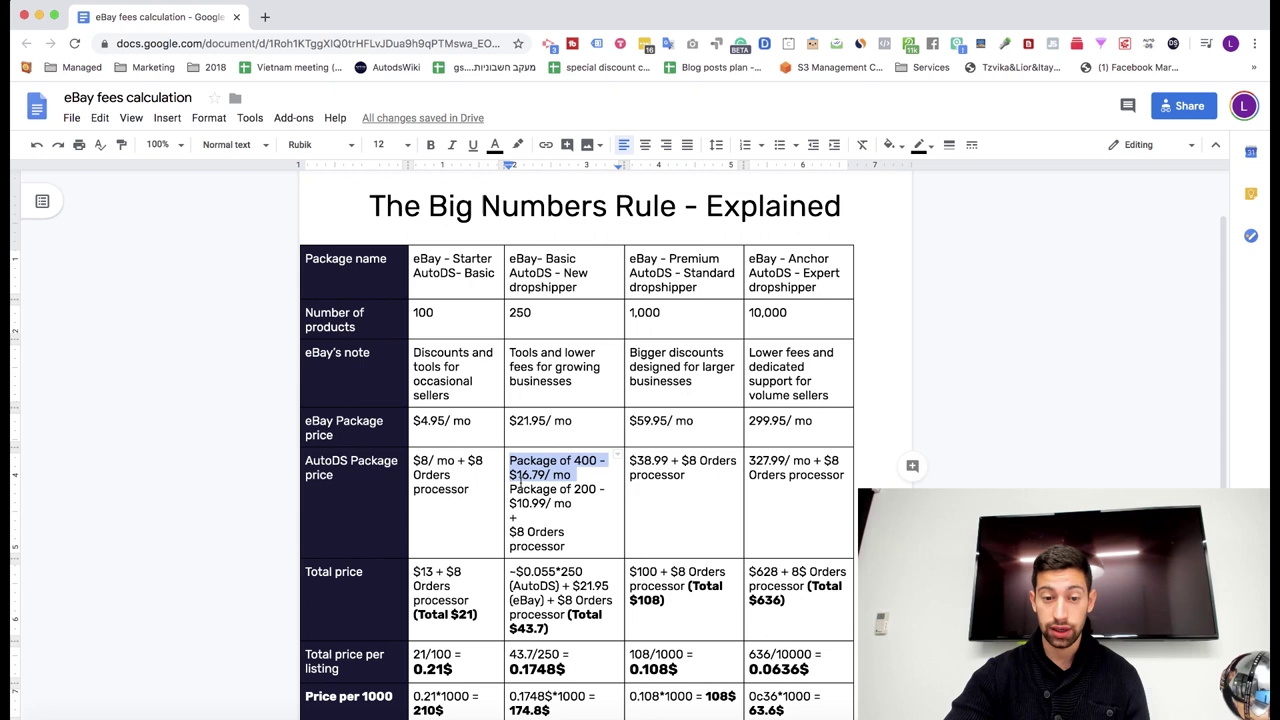
click(526, 482)
Highlight the 'Package of 200 - $10.99/mo' option and point at Anchor's AutoDS price
triple_click(566, 503)
click(566, 503)
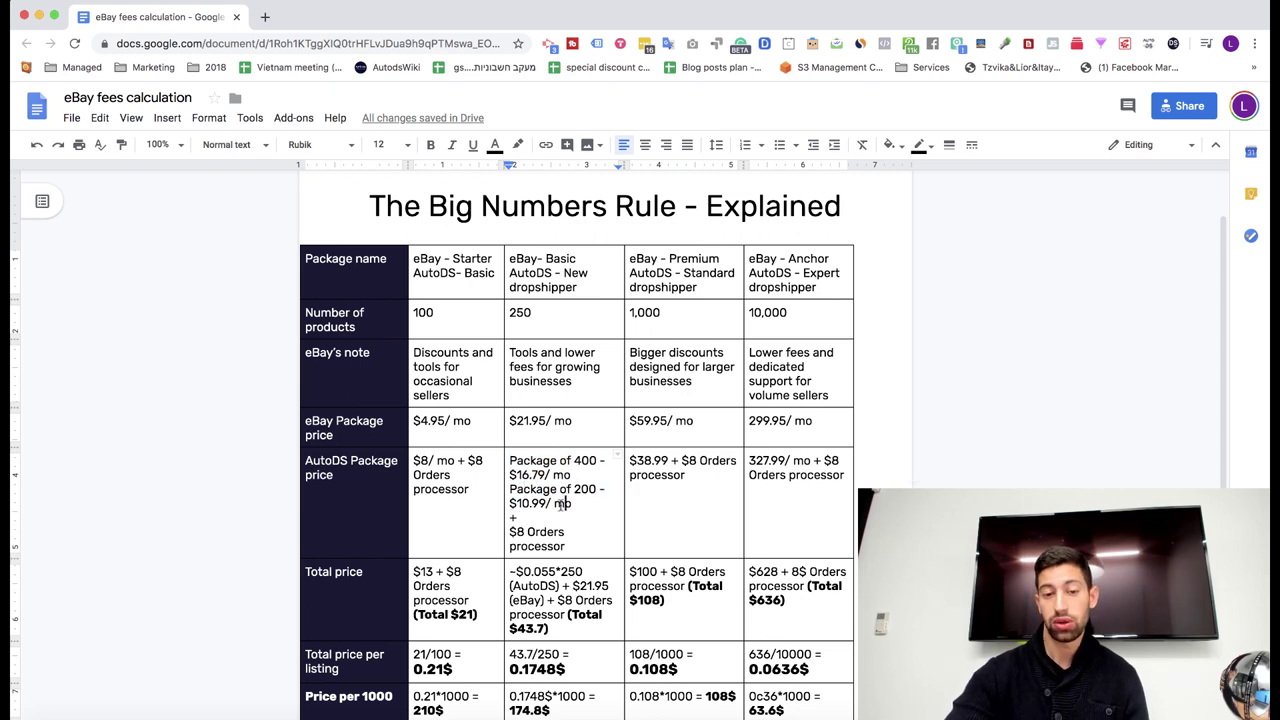
double_click(566, 475)
click(559, 489)
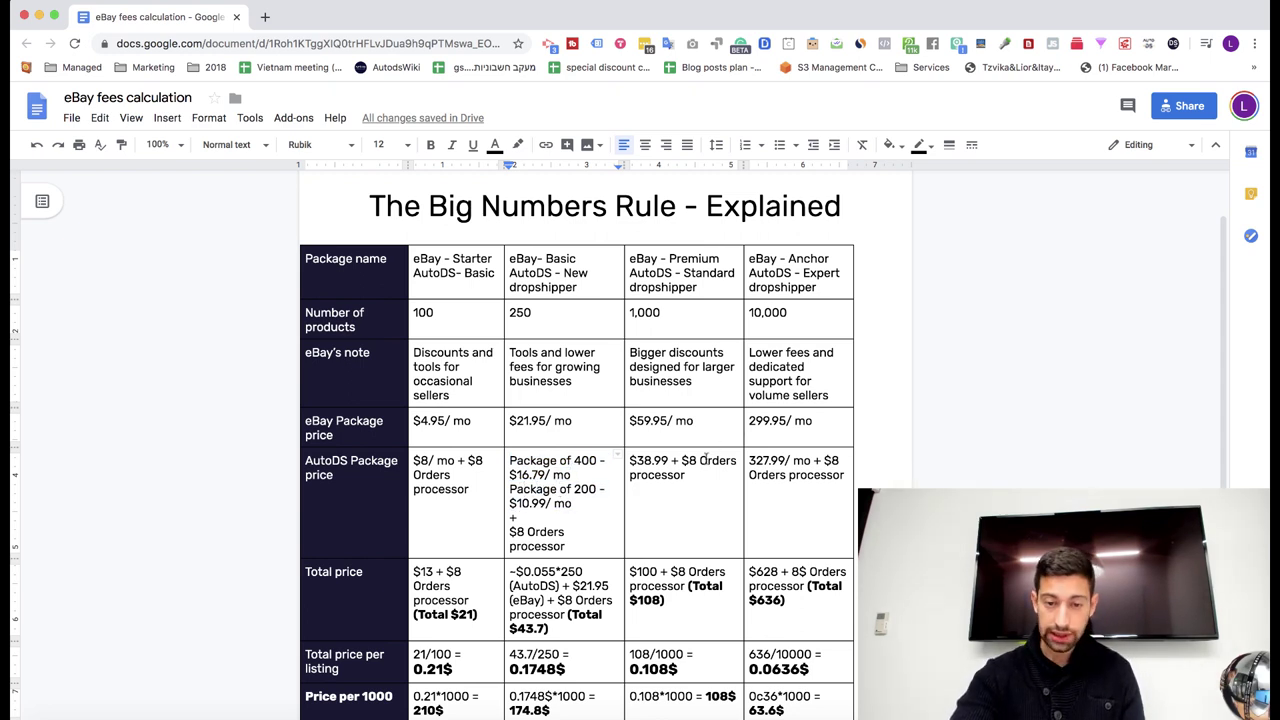
click(831, 486)
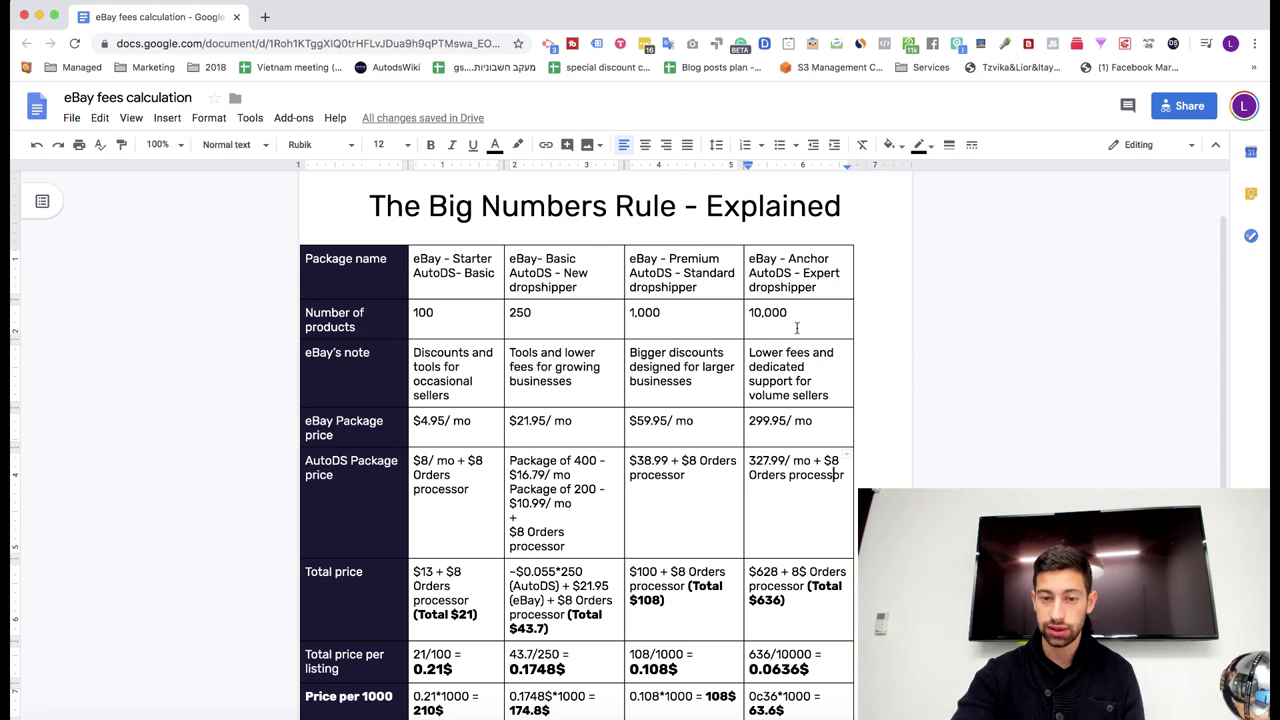
Point out the 1,000 and 10,000 product counts, Anchor's 299.95/mo eBay and 327.99 AutoDS prices
double_click(630, 320)
click(666, 490)
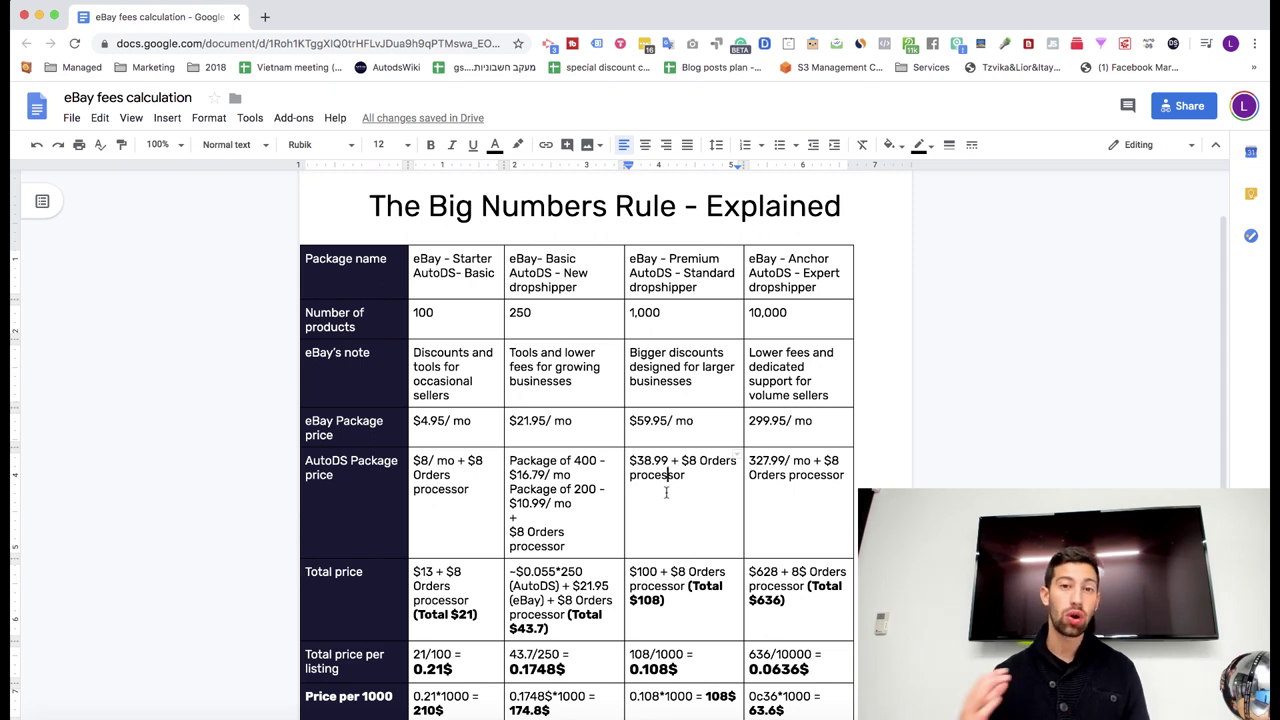
click(791, 324)
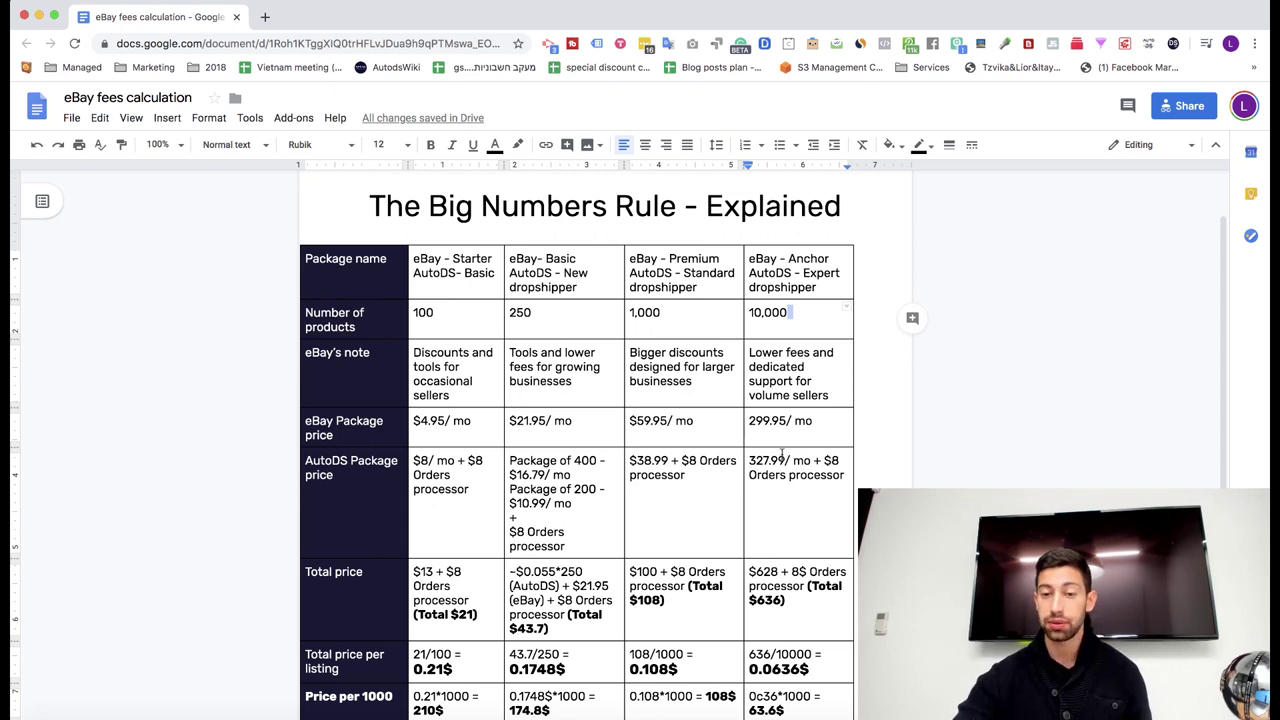
triple_click(777, 421)
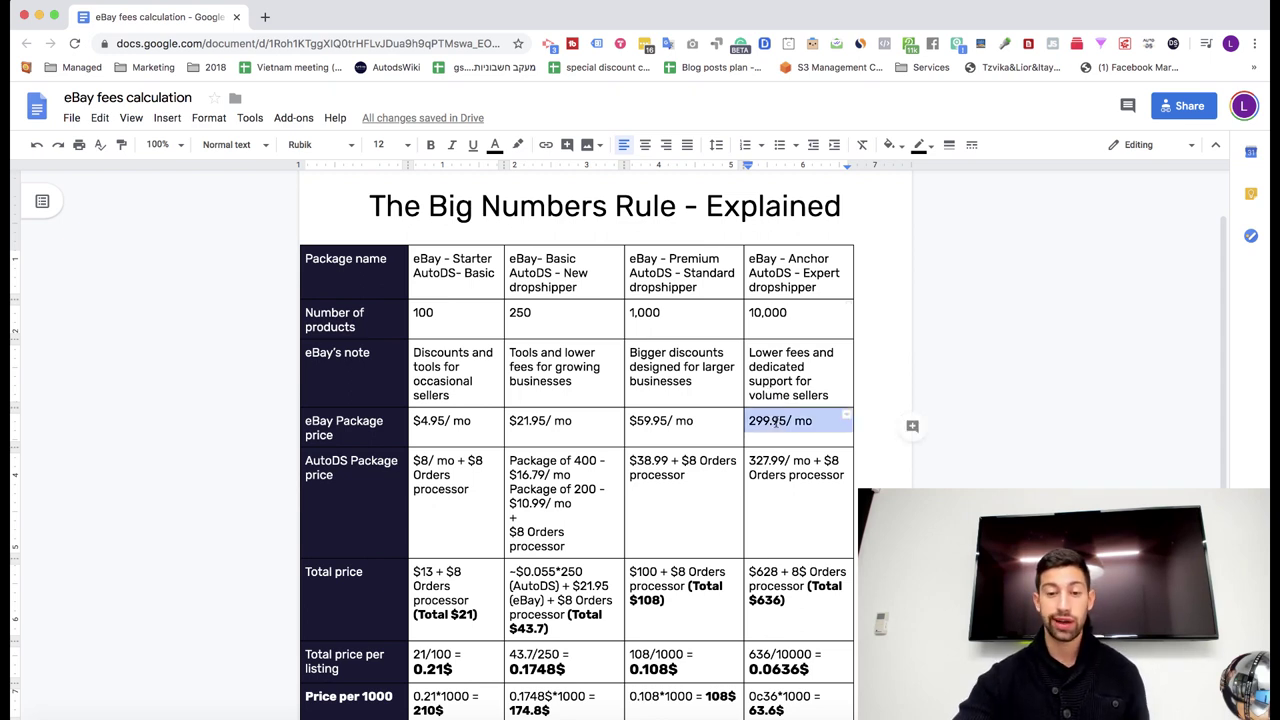
double_click(771, 474)
double_click(778, 461)
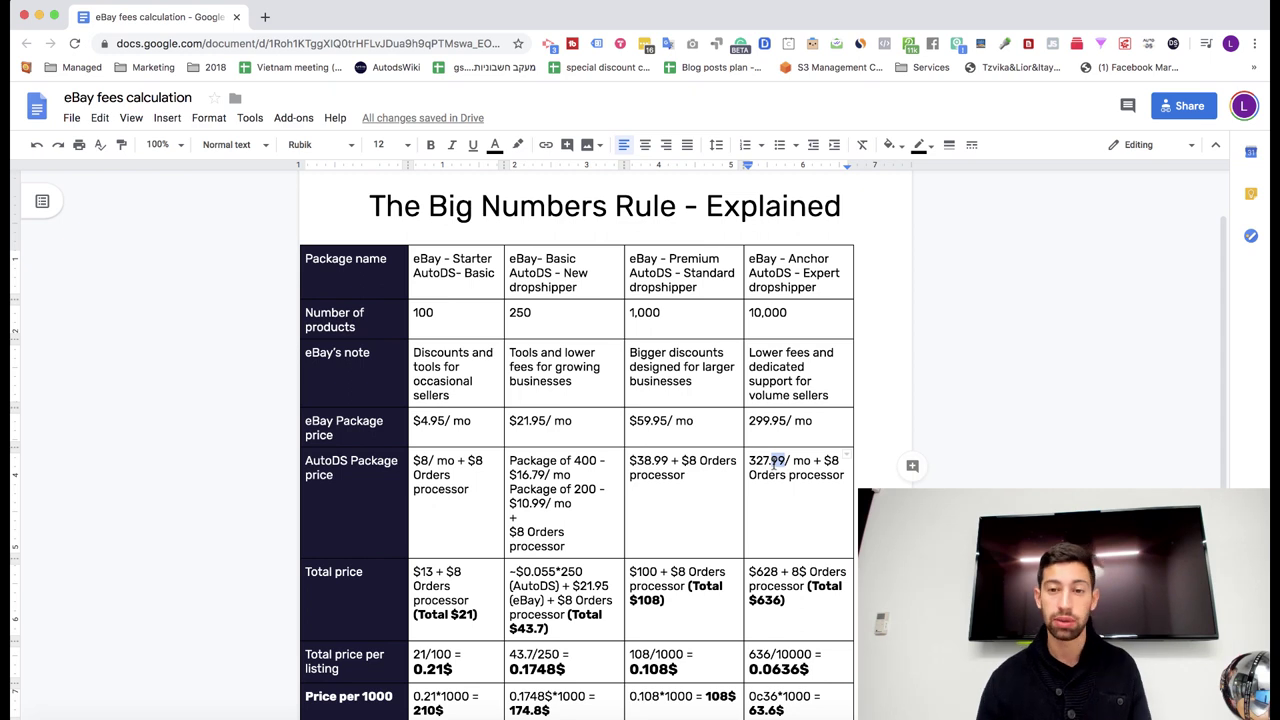
Emphasise the Anchor tier's 10,000 products figure
triple_click(775, 312)
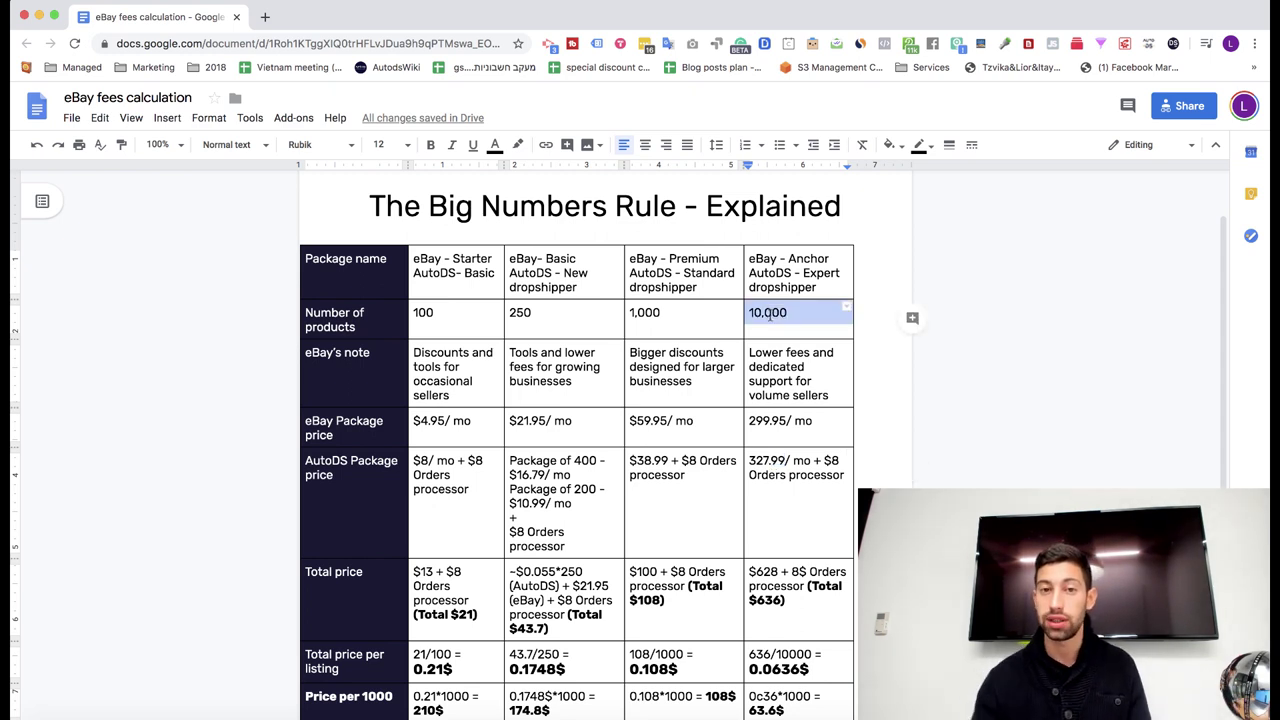
click(815, 281)
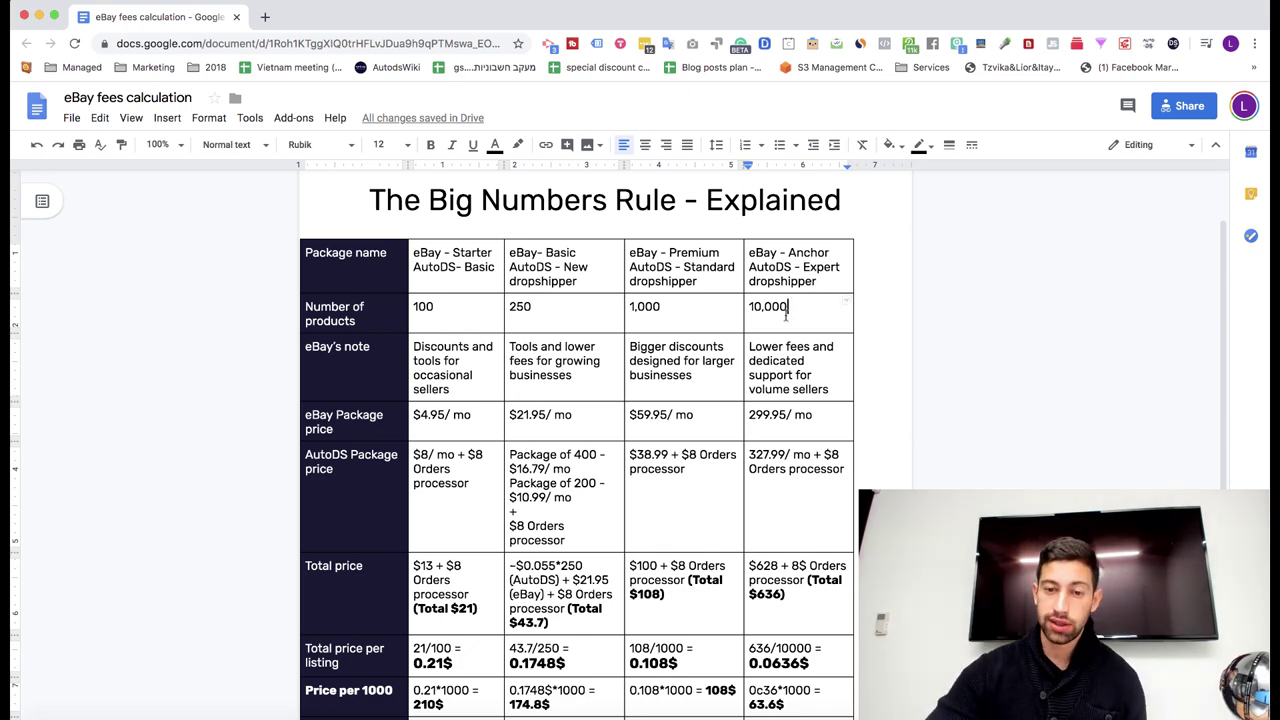
double_click(784, 308)
scroll(787, 313, down, 1)
scroll(787, 313, down, 1)
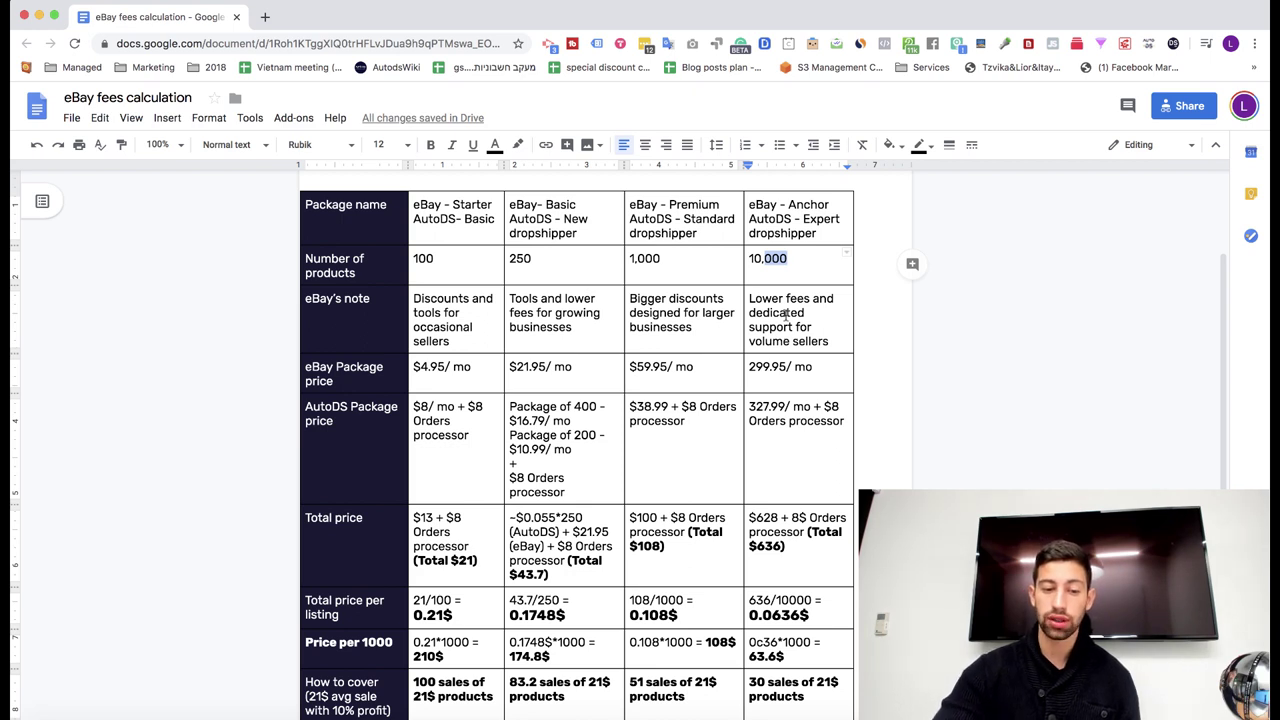
scroll(786, 316, down, 1)
Select the Starter tier's $4.95/mo eBay price
drag(471, 349, 415, 349)
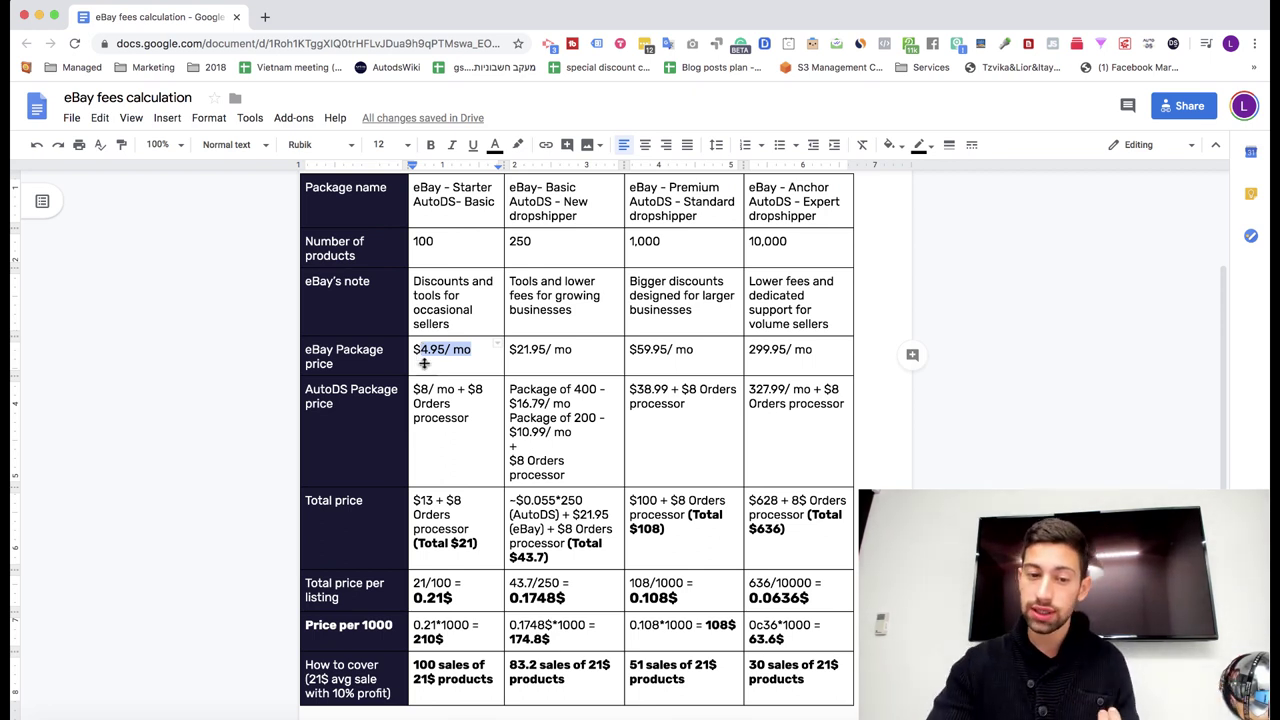
click(458, 347)
triple_click(457, 348)
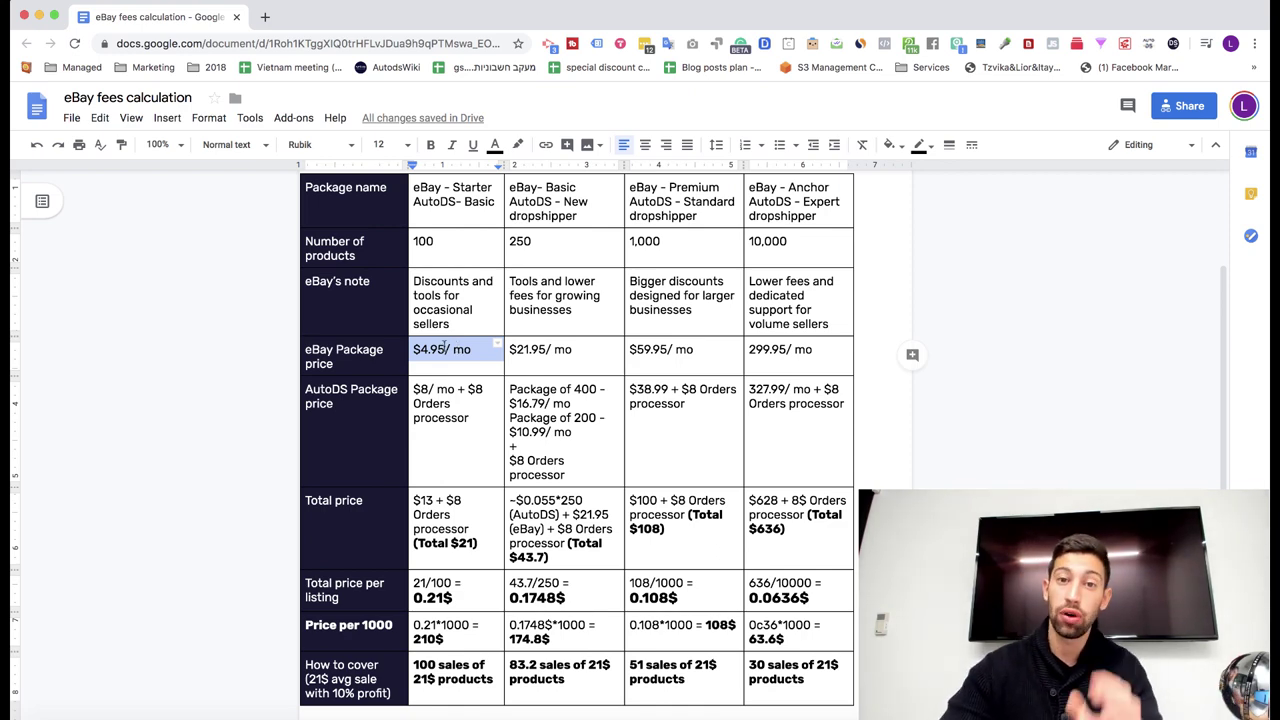
scroll(488, 297, down, 2)
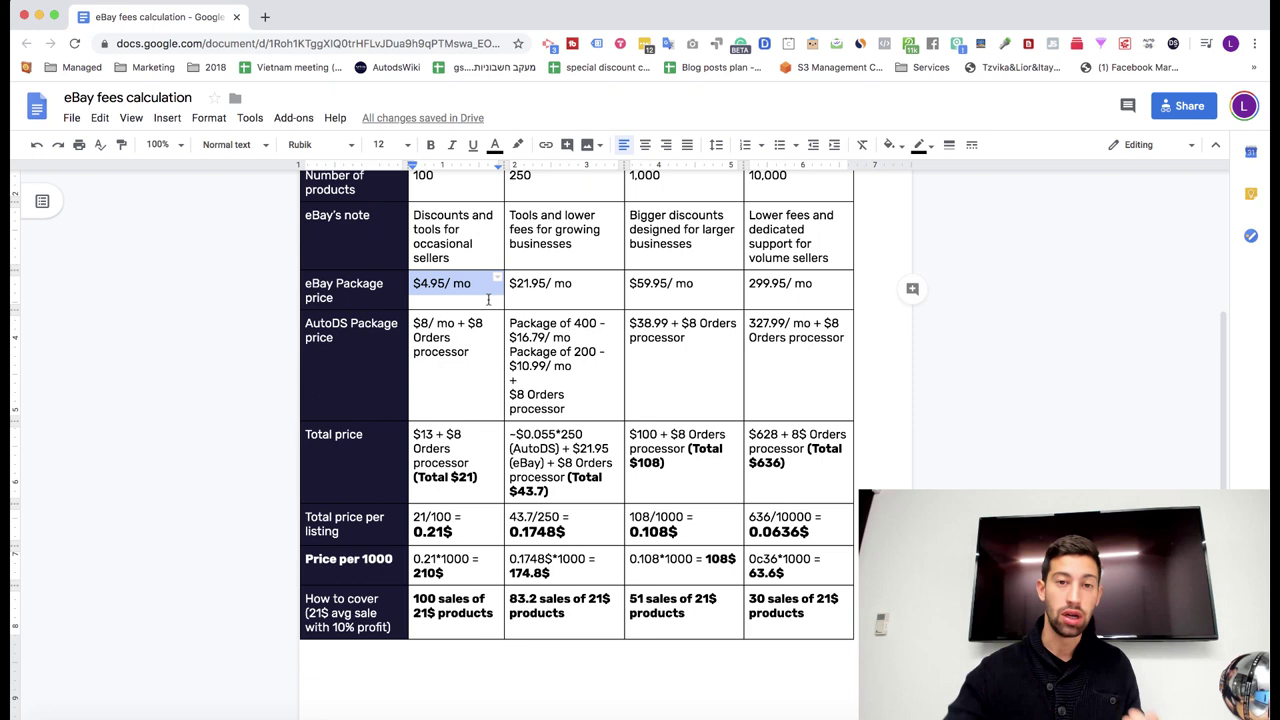
Highlight the price per 1000 figures: 210$, 174.8$, 108$ and 63.6$
click(449, 448)
scroll(445, 460, down, 1)
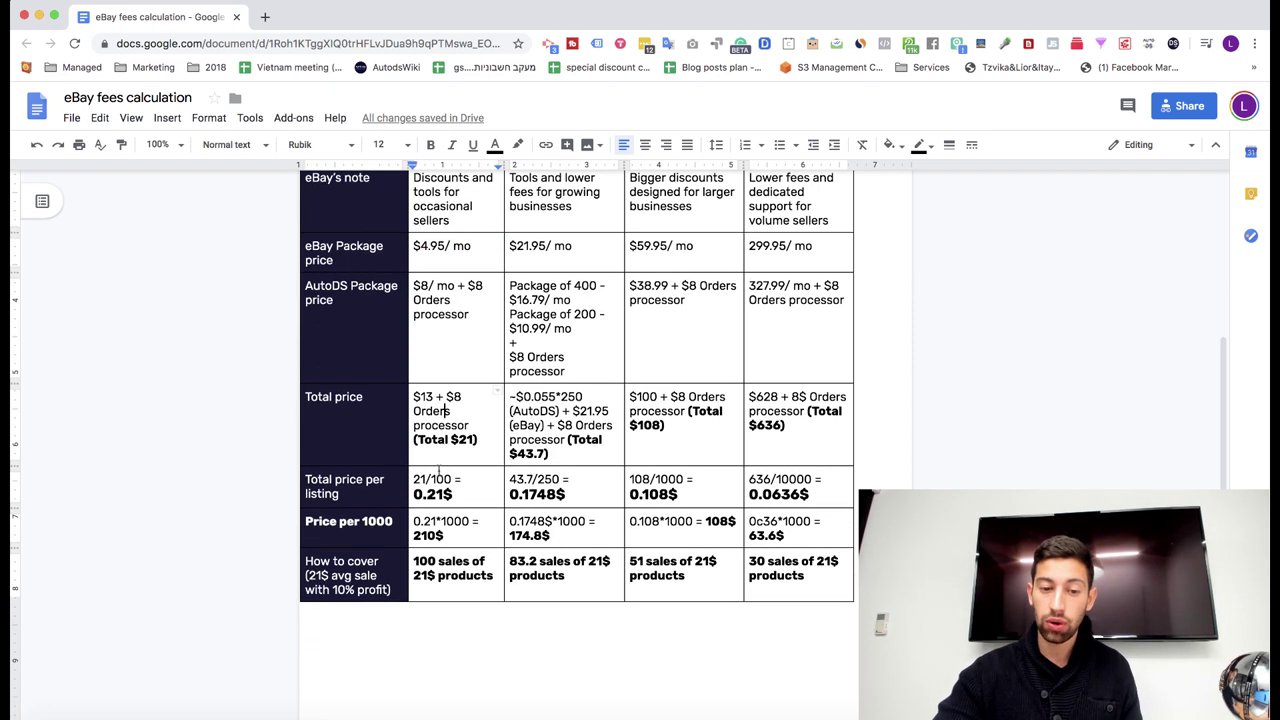
drag(458, 494, 421, 478)
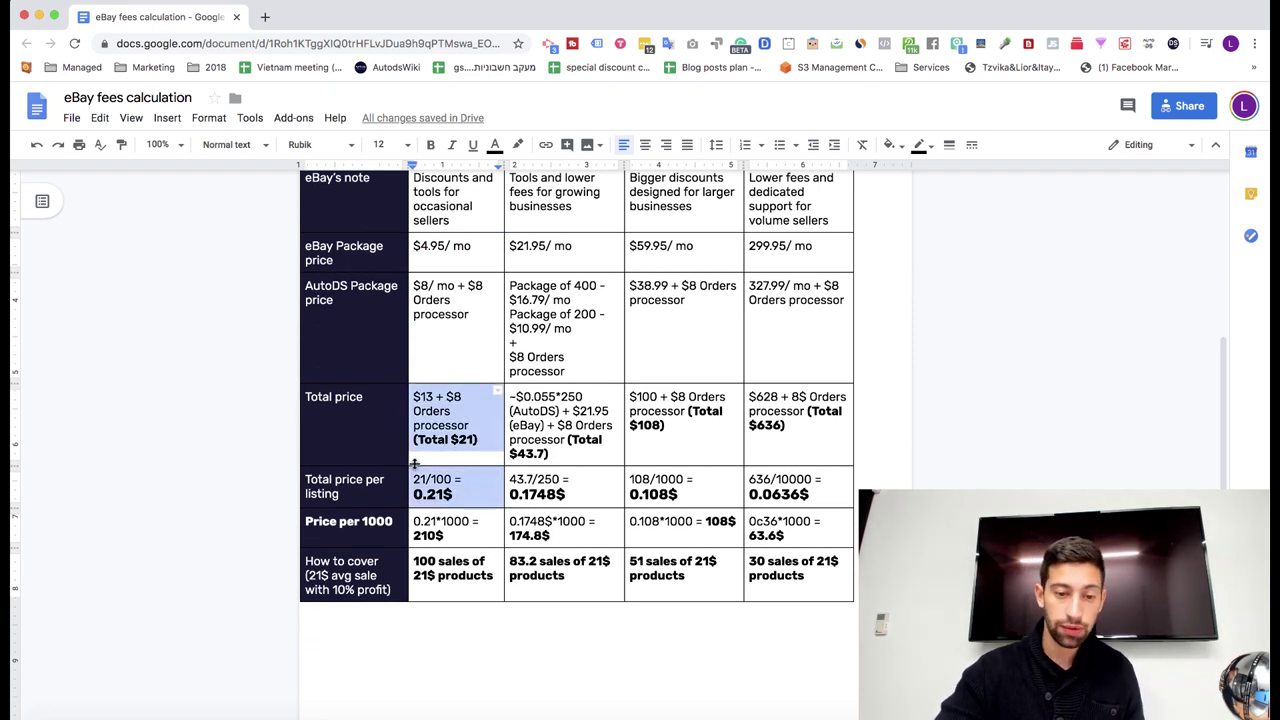
click(421, 482)
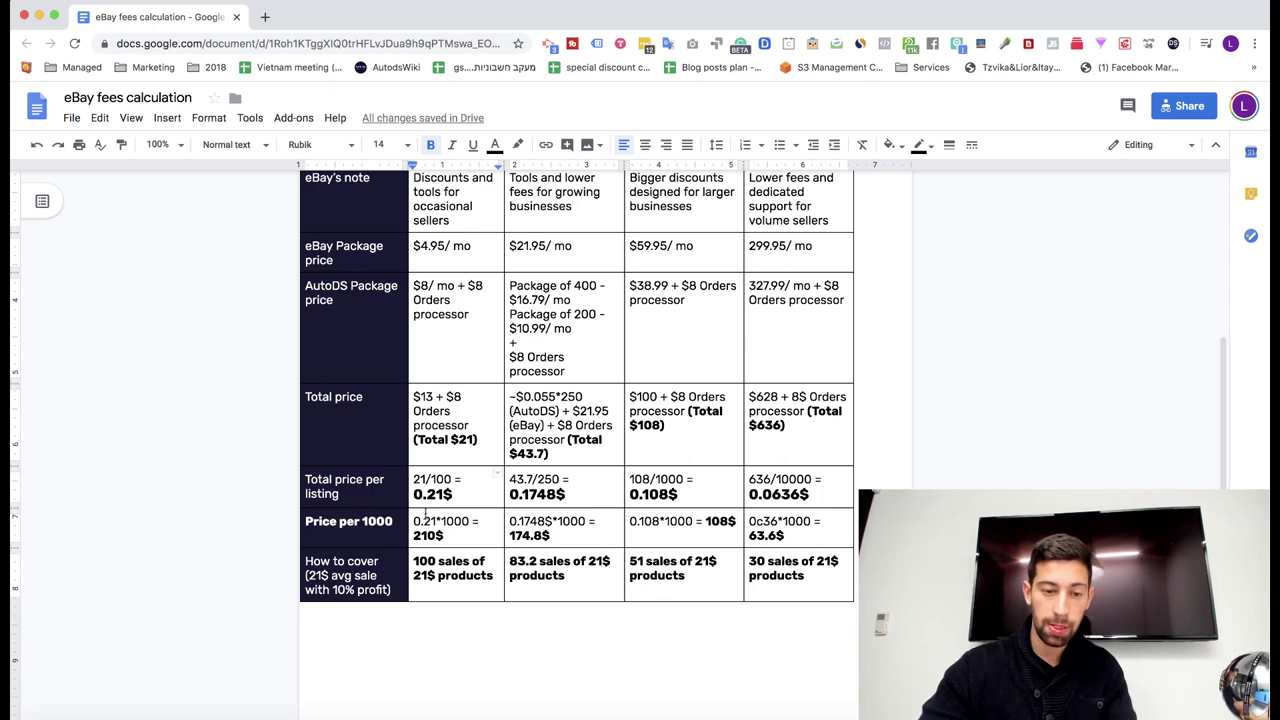
triple_click(425, 535)
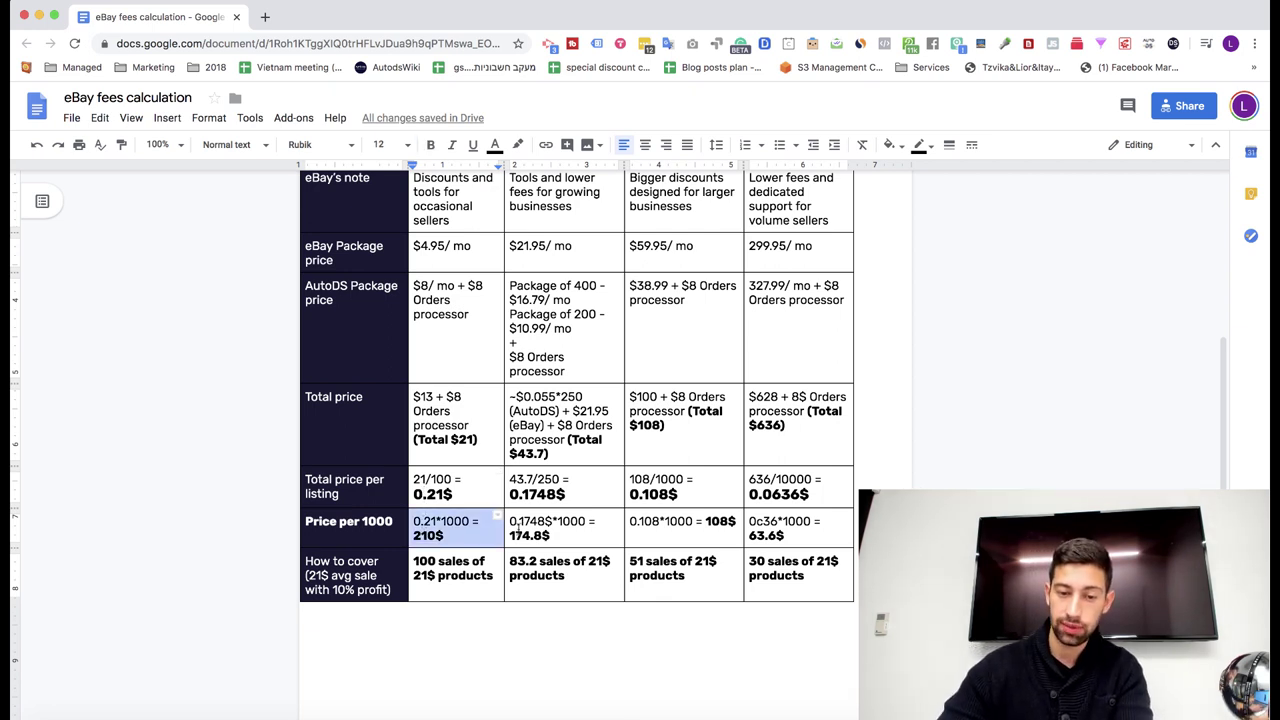
click(509, 535)
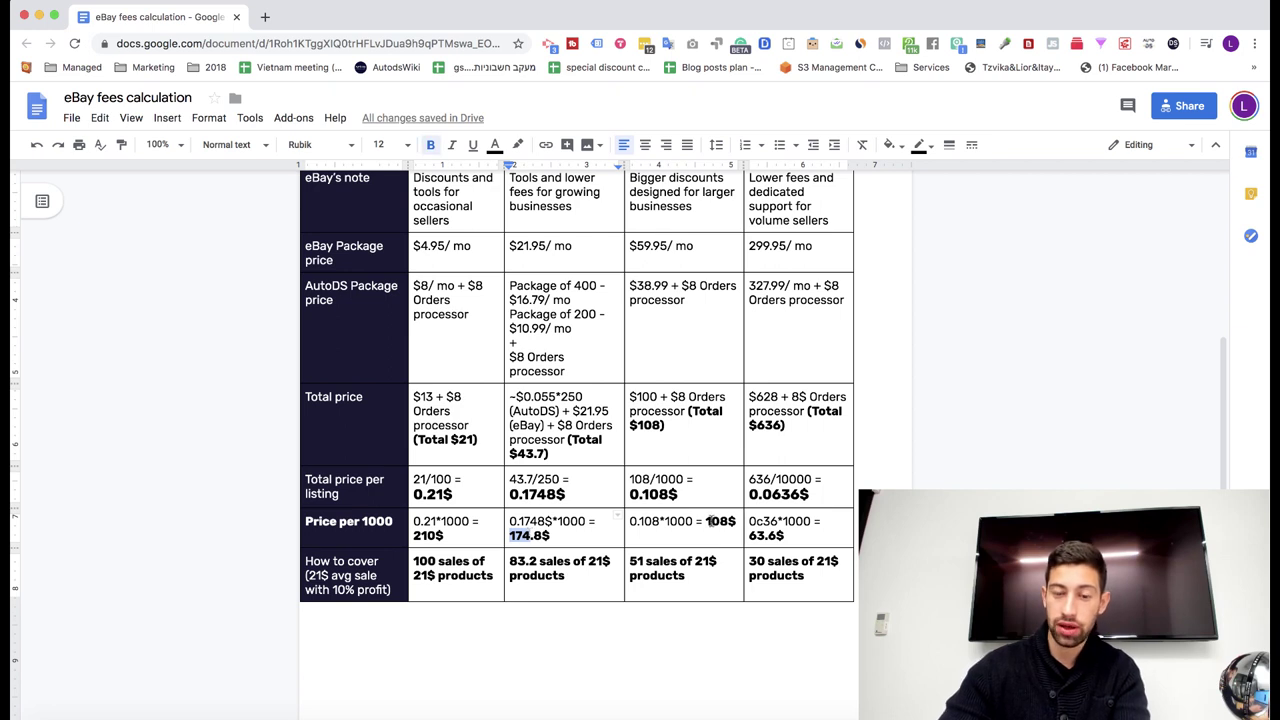
drag(707, 521, 777, 536)
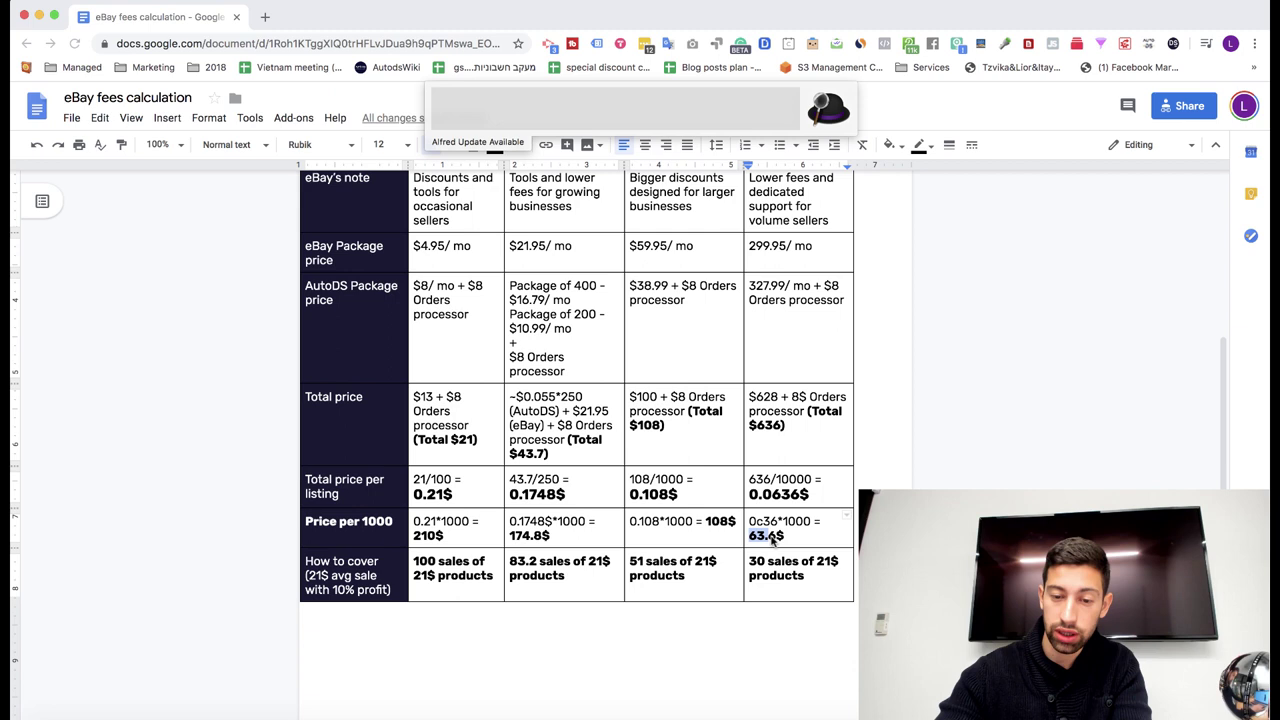
scroll(678, 628, up, 1)
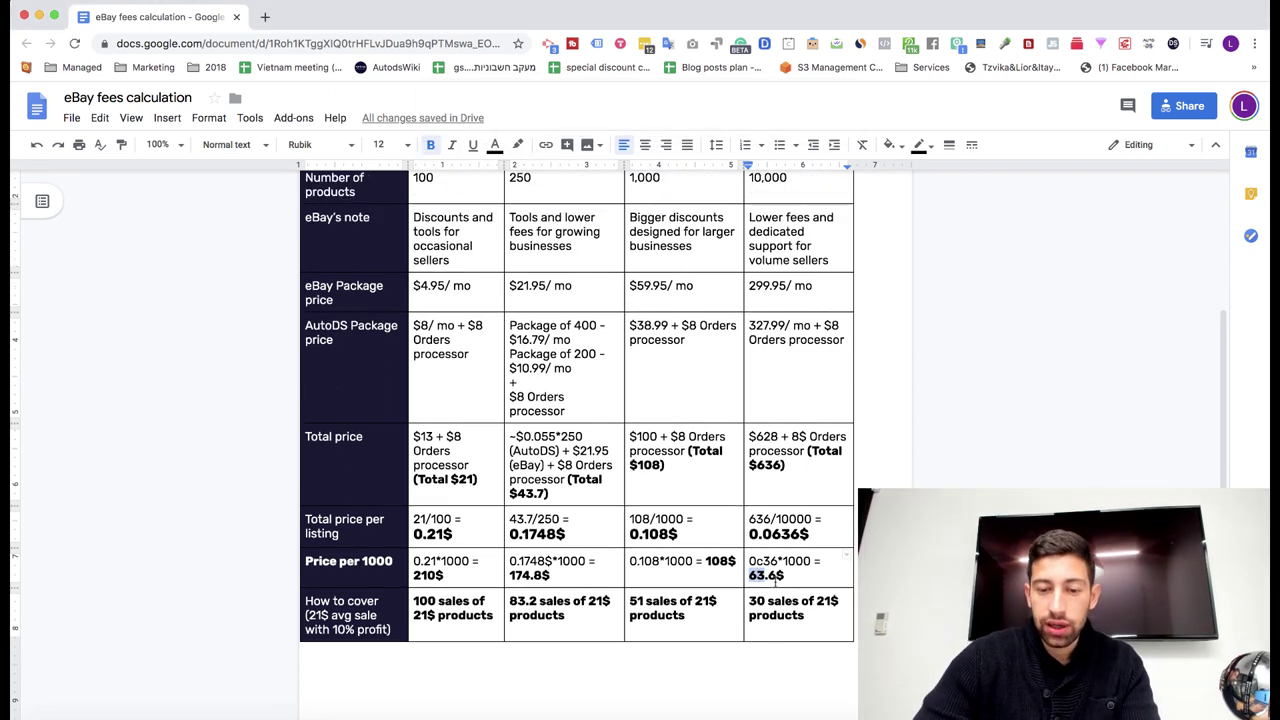
drag(776, 575, 749, 576)
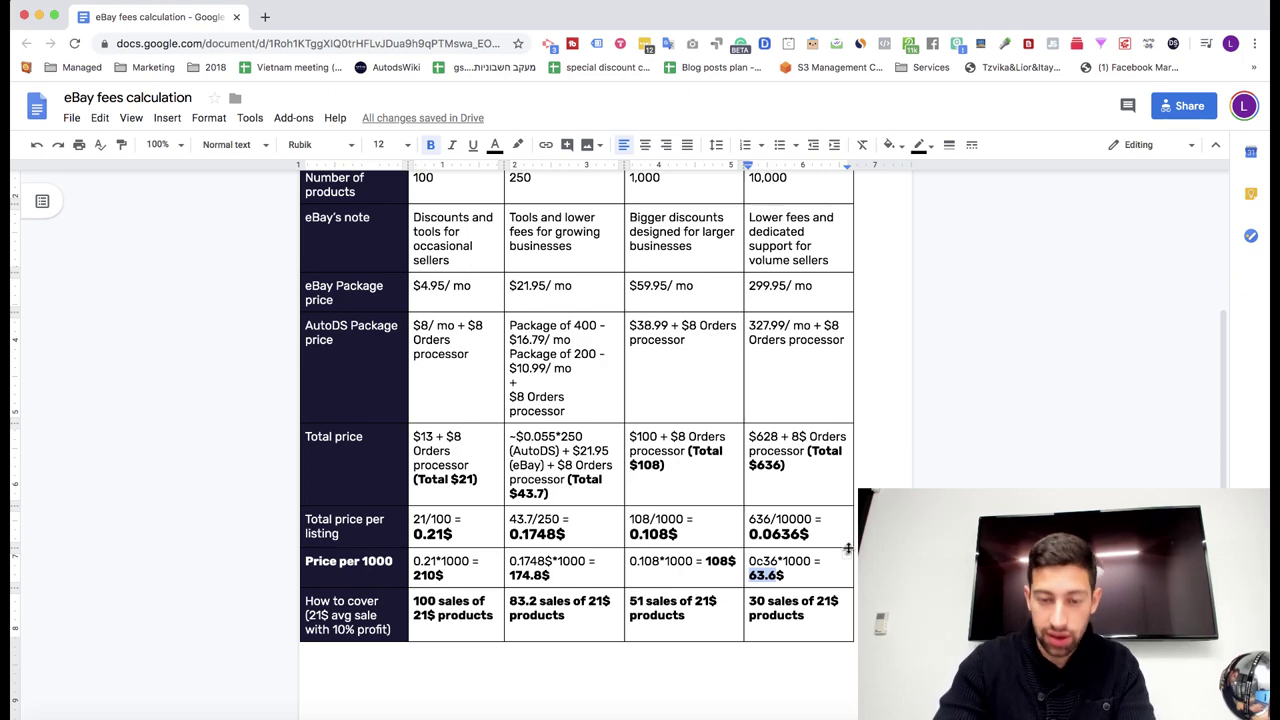
Calculate 63.6/210 in Alfred, getting 0.302857143
key(super+l)
text(63.6)
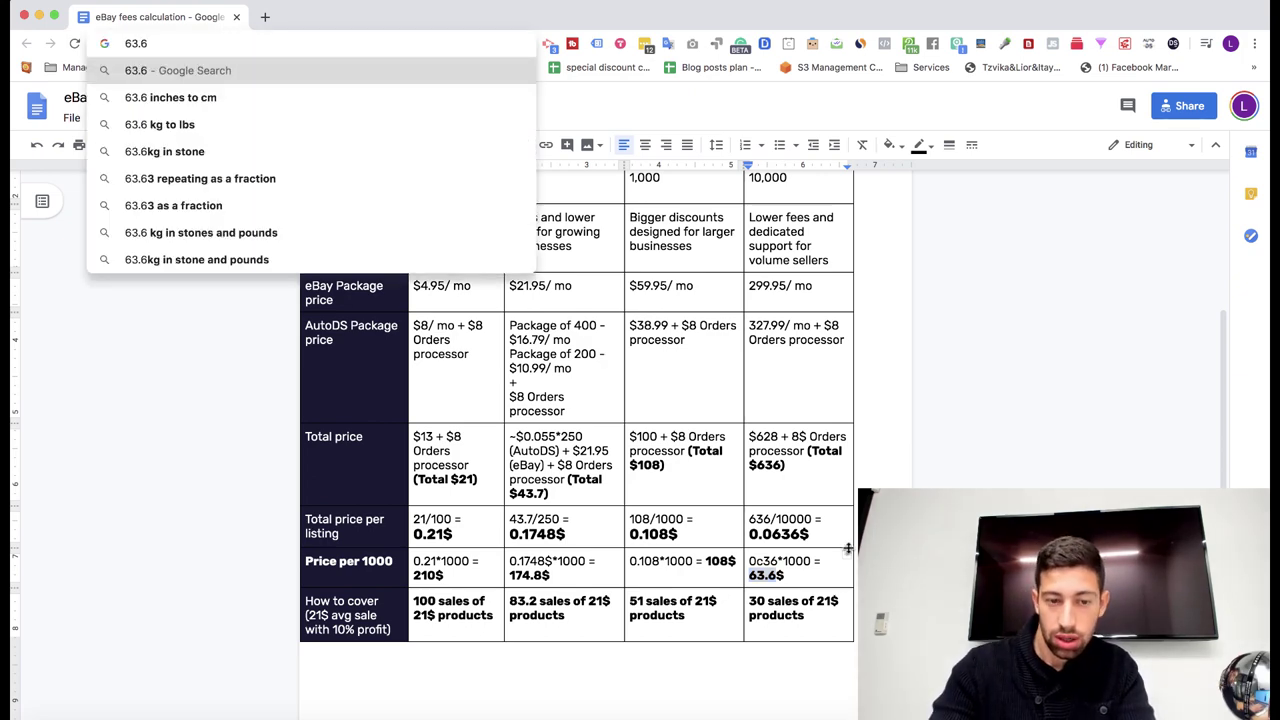
text(/210)
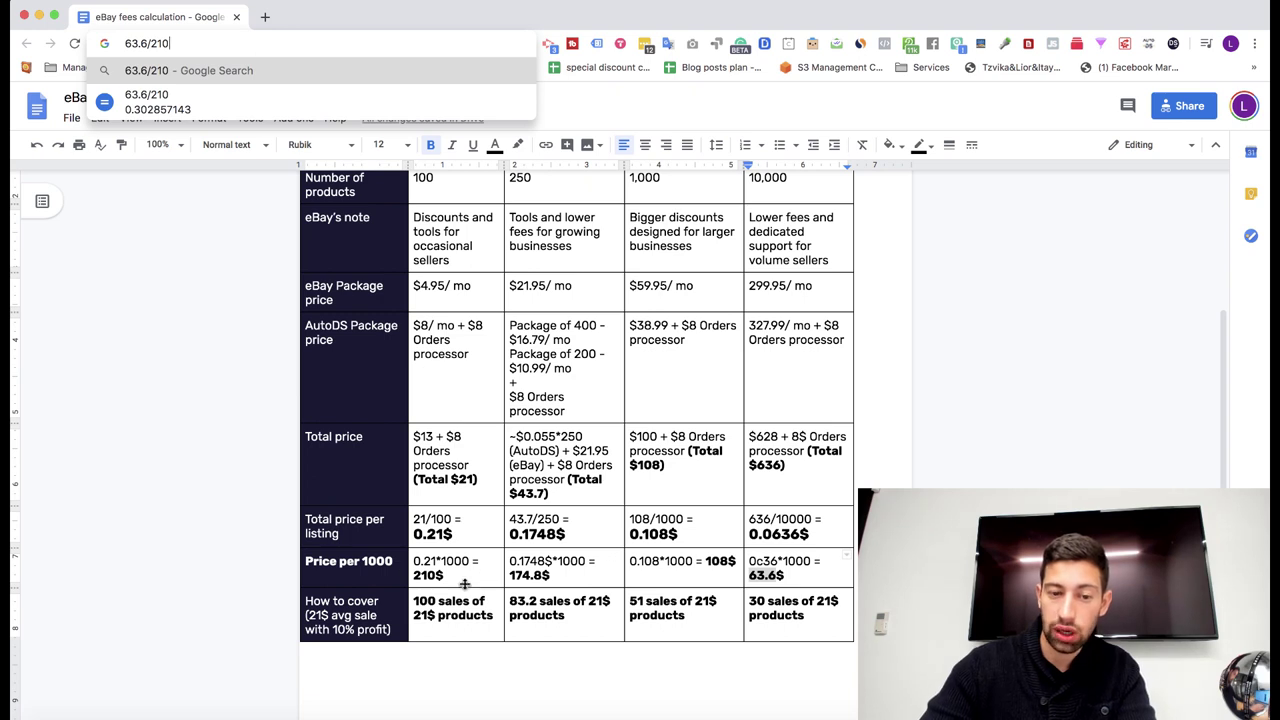
key(super+a)
key(super+c)
key(alt+space)
key(super+v)
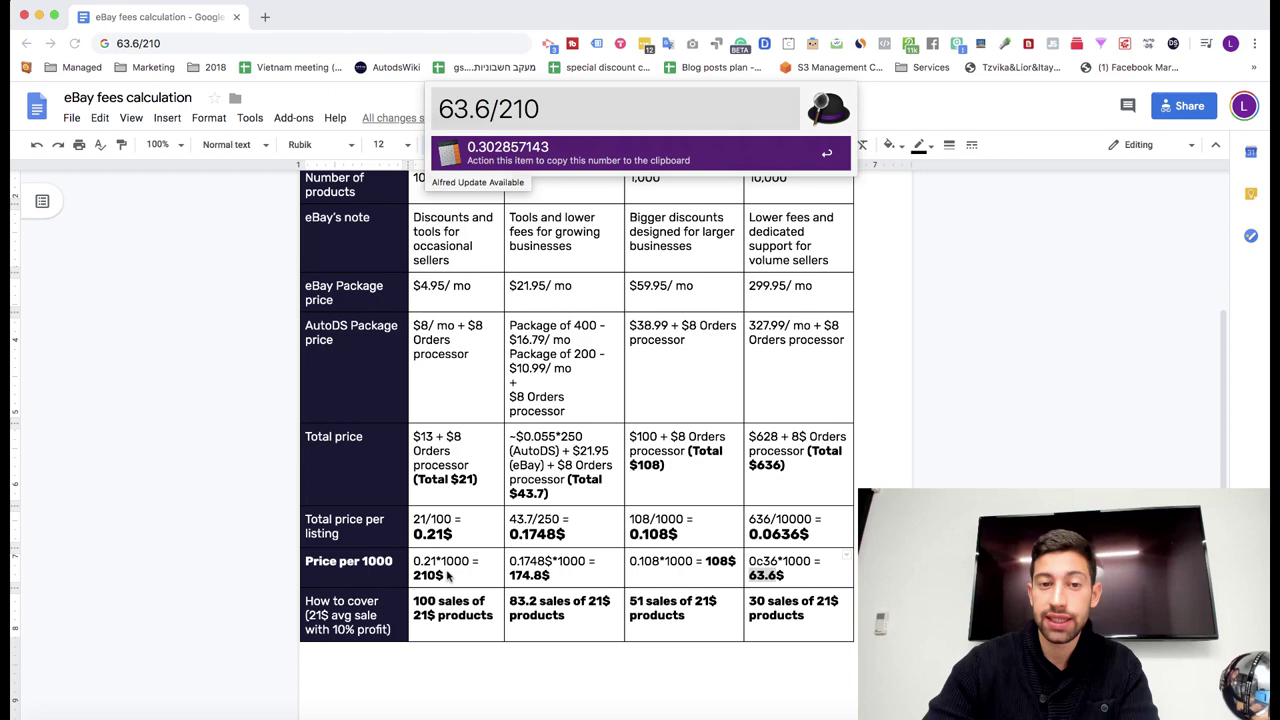
Calculate 63.6/108 (0.588888889) in Alfred, then dismiss it back to the document
scroll(491, 520, up, 2)
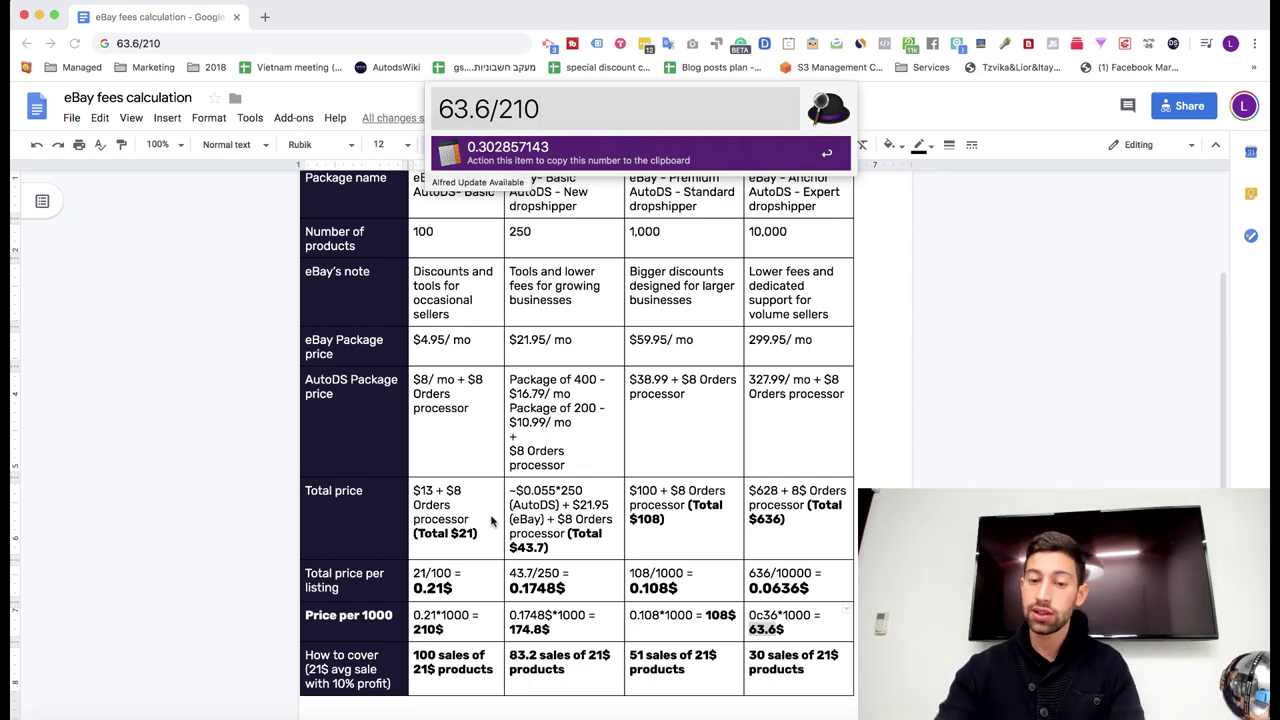
scroll(514, 478, up, 2)
scroll(514, 478, down, 2)
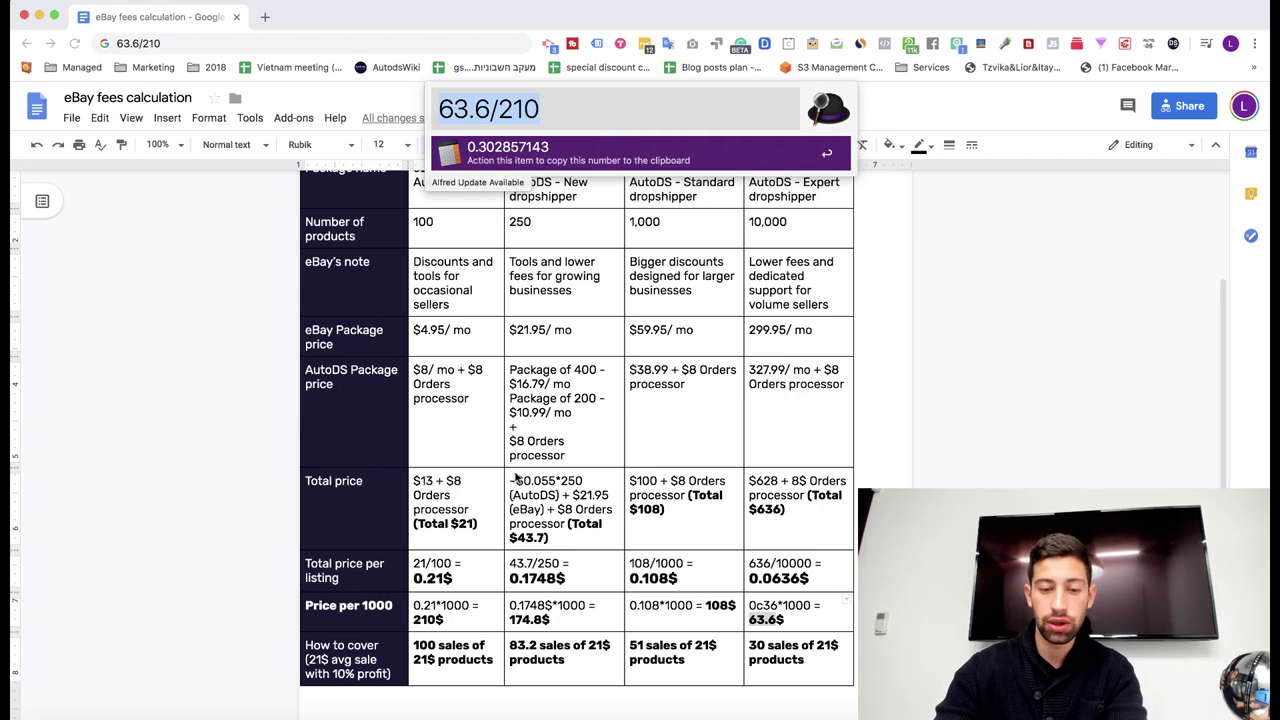
text(63.)
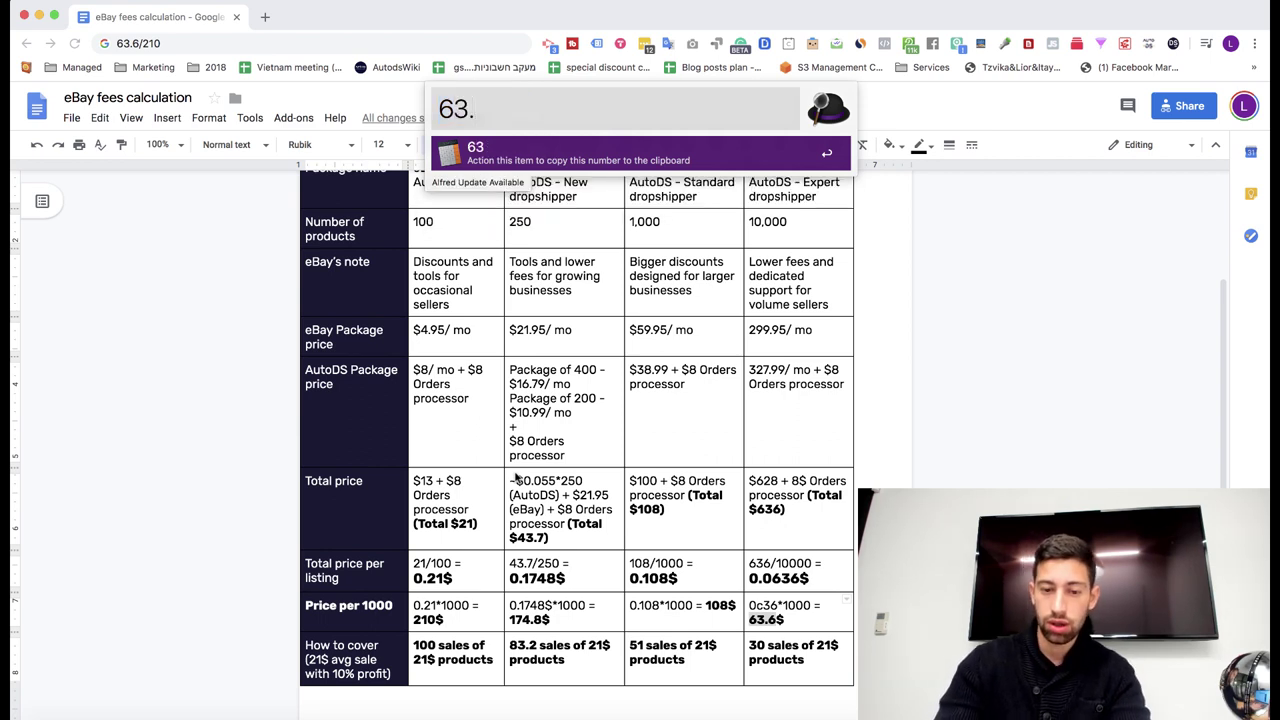
text(6/108)
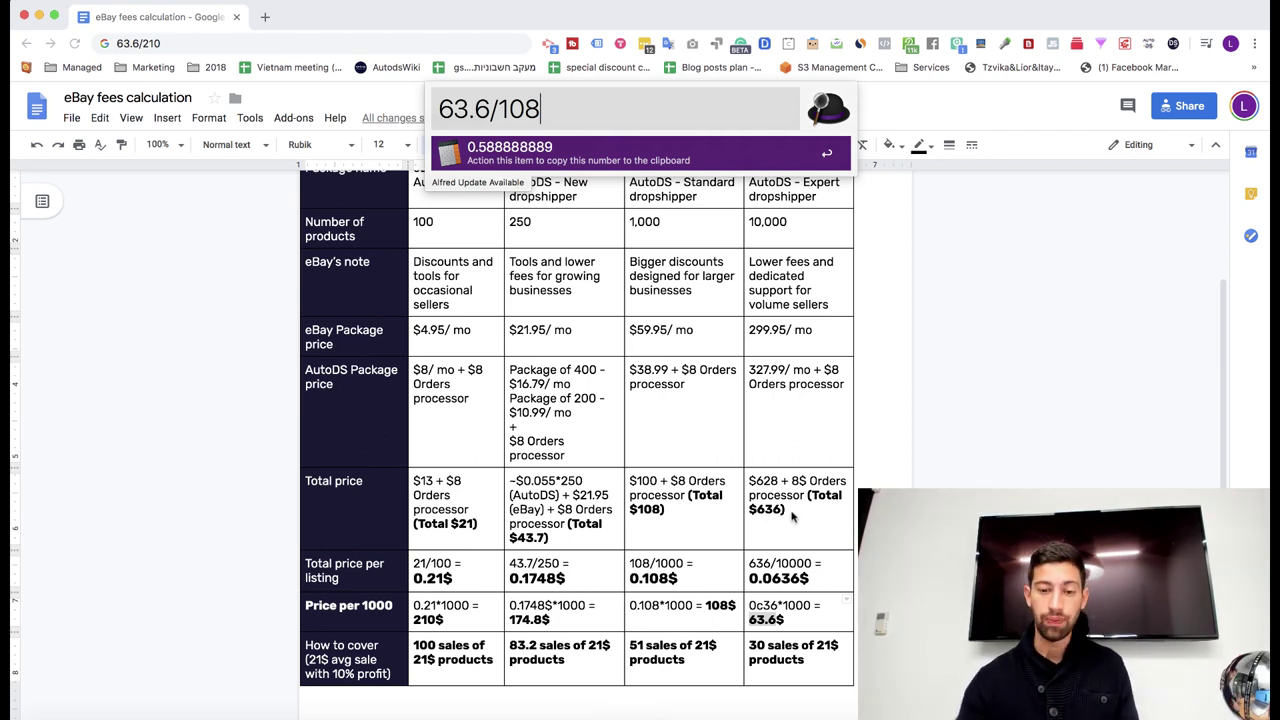
click(806, 649)
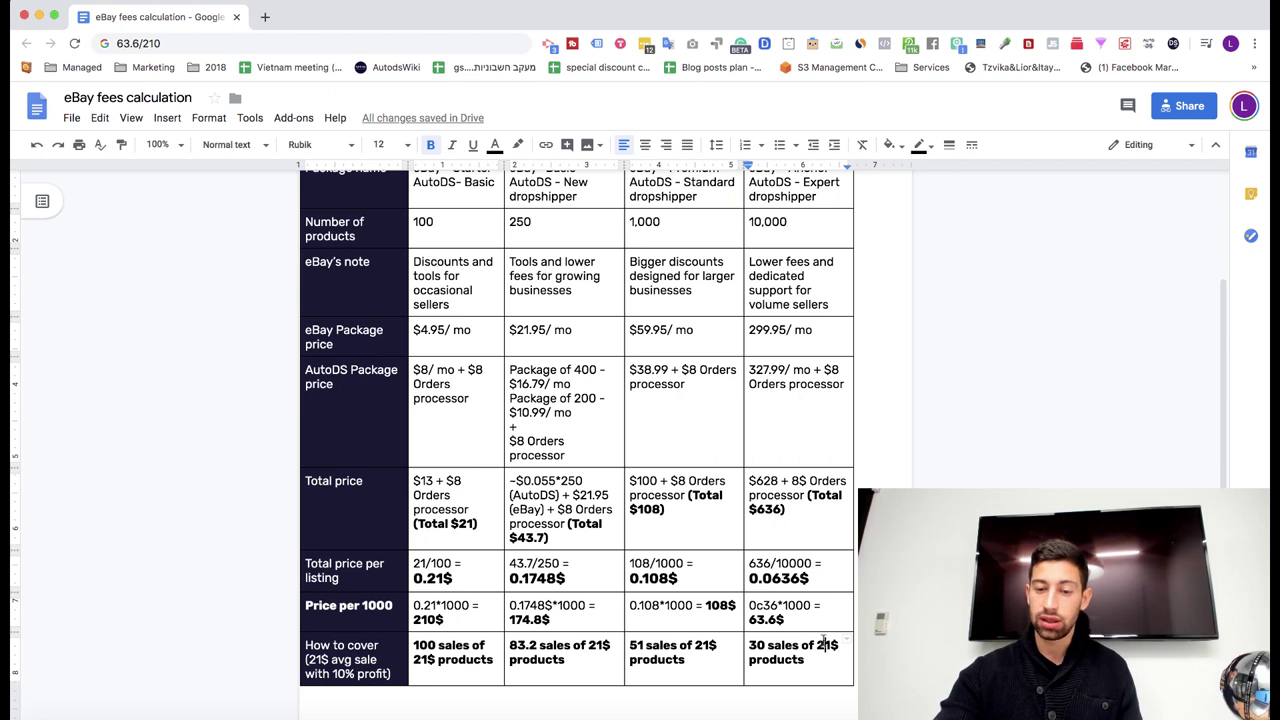
Point out the Anchor column's '30 sales of 21$ products' sales-to-cover figure
triple_click(823, 644)
click(823, 644)
triple_click(821, 641)
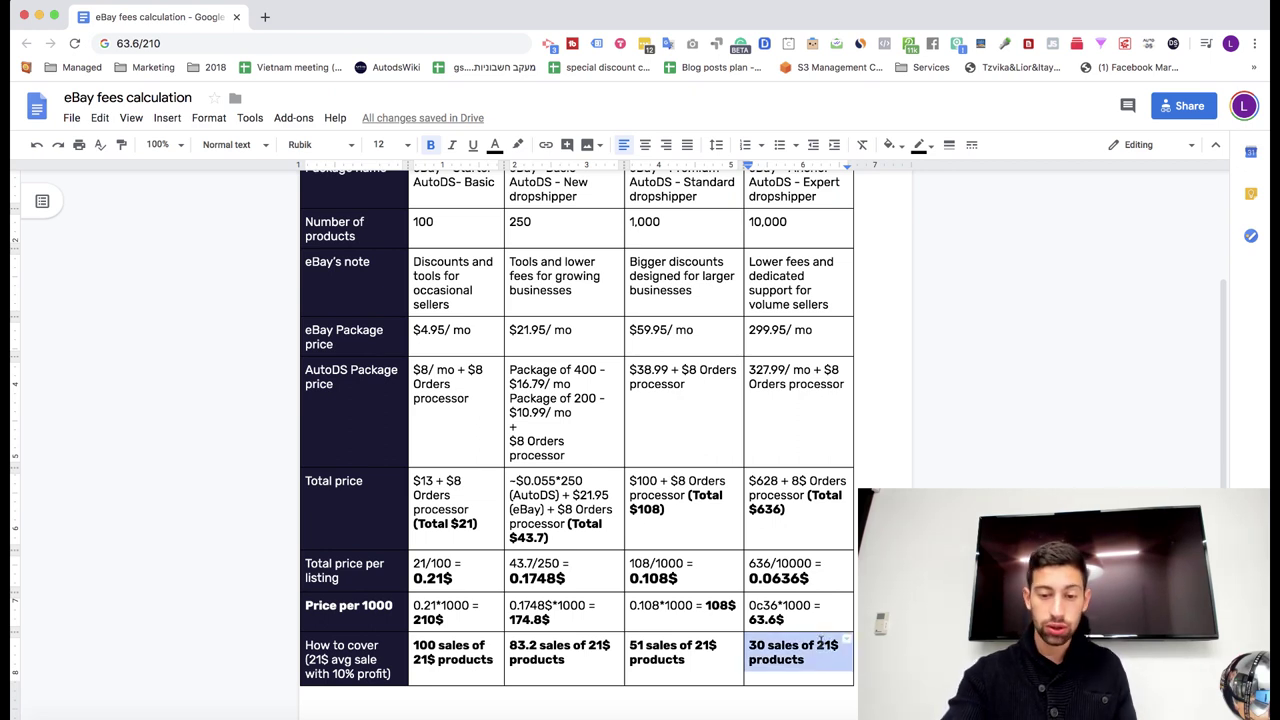
click(817, 648)
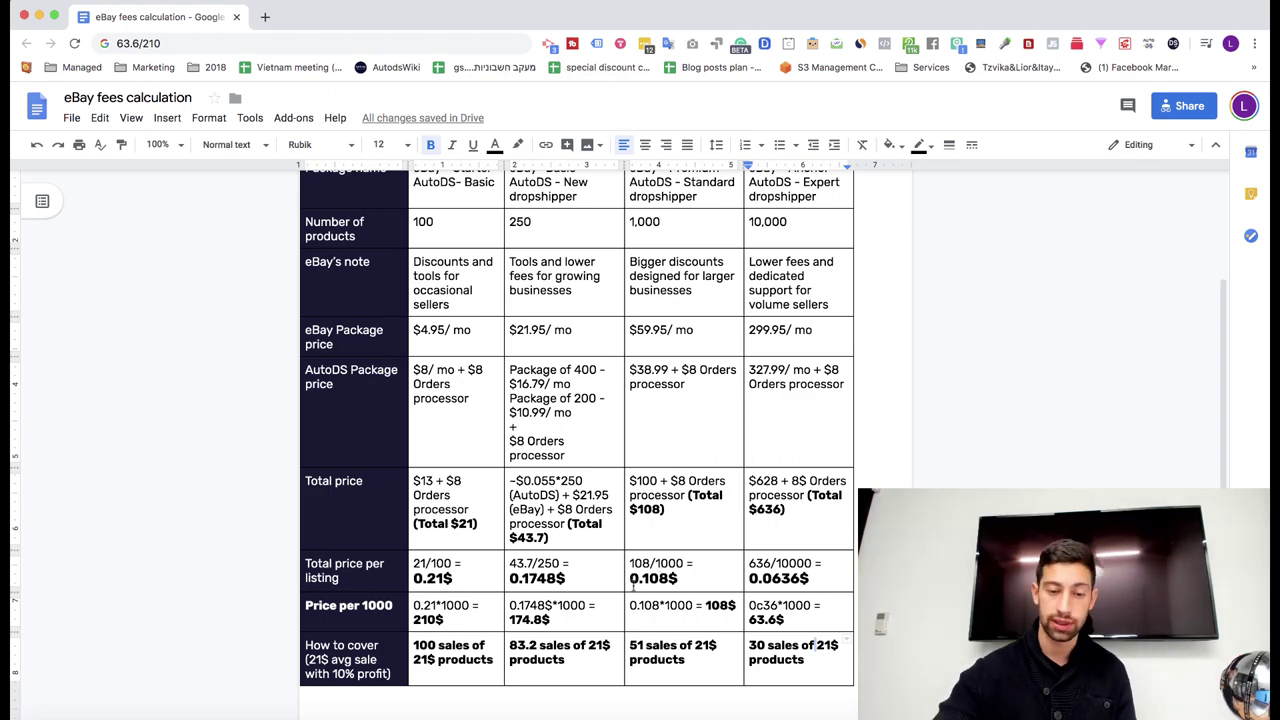
scroll(462, 668, down, 1)
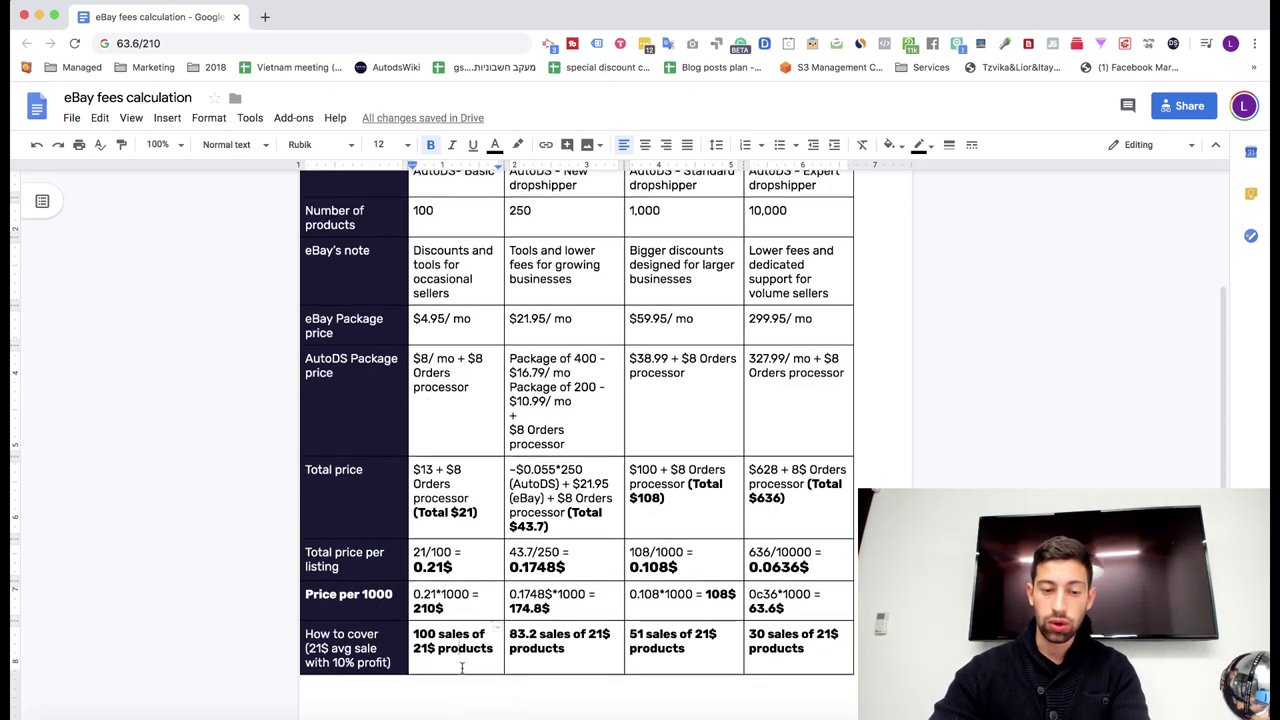
scroll(462, 668, up, 1)
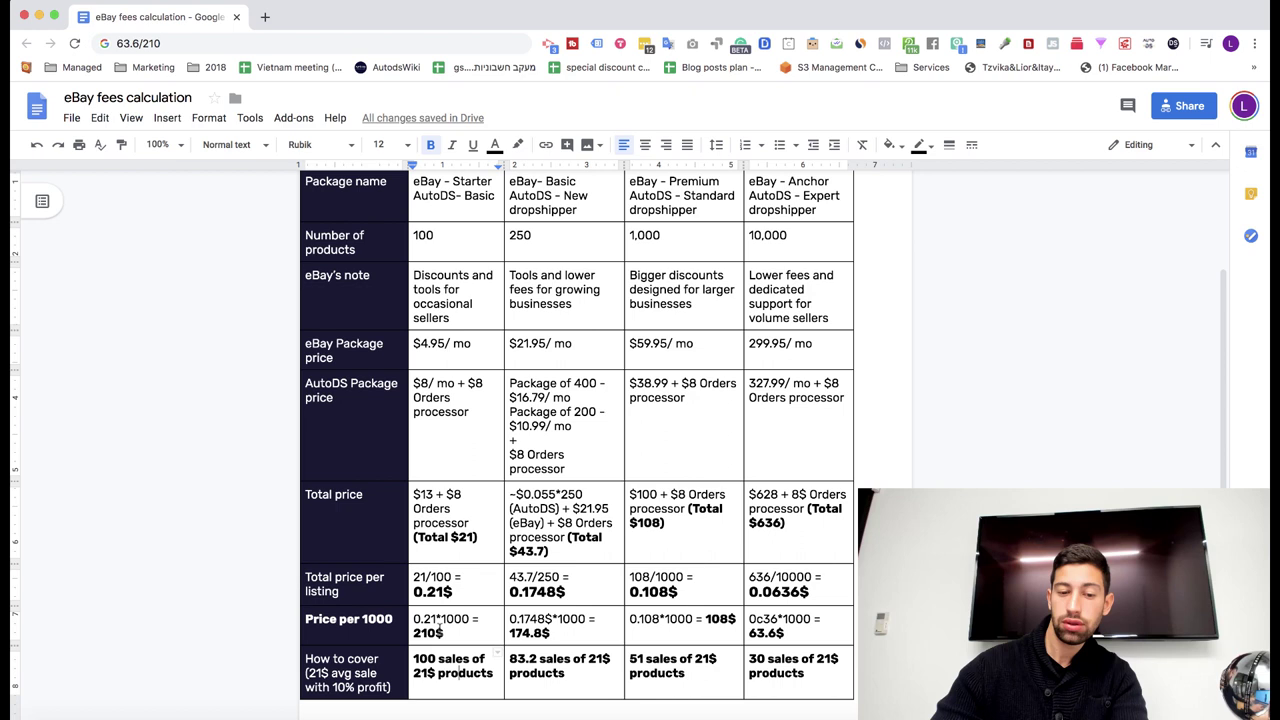
drag(461, 628, 436, 620)
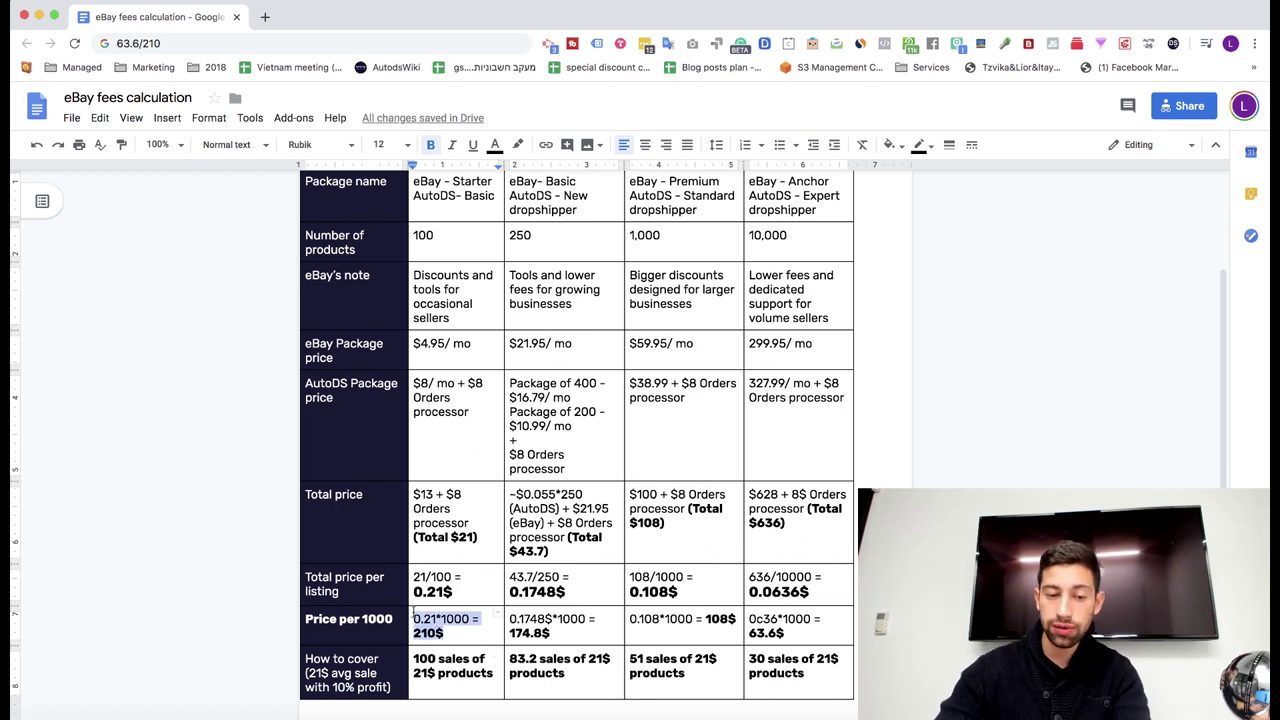
click(428, 632)
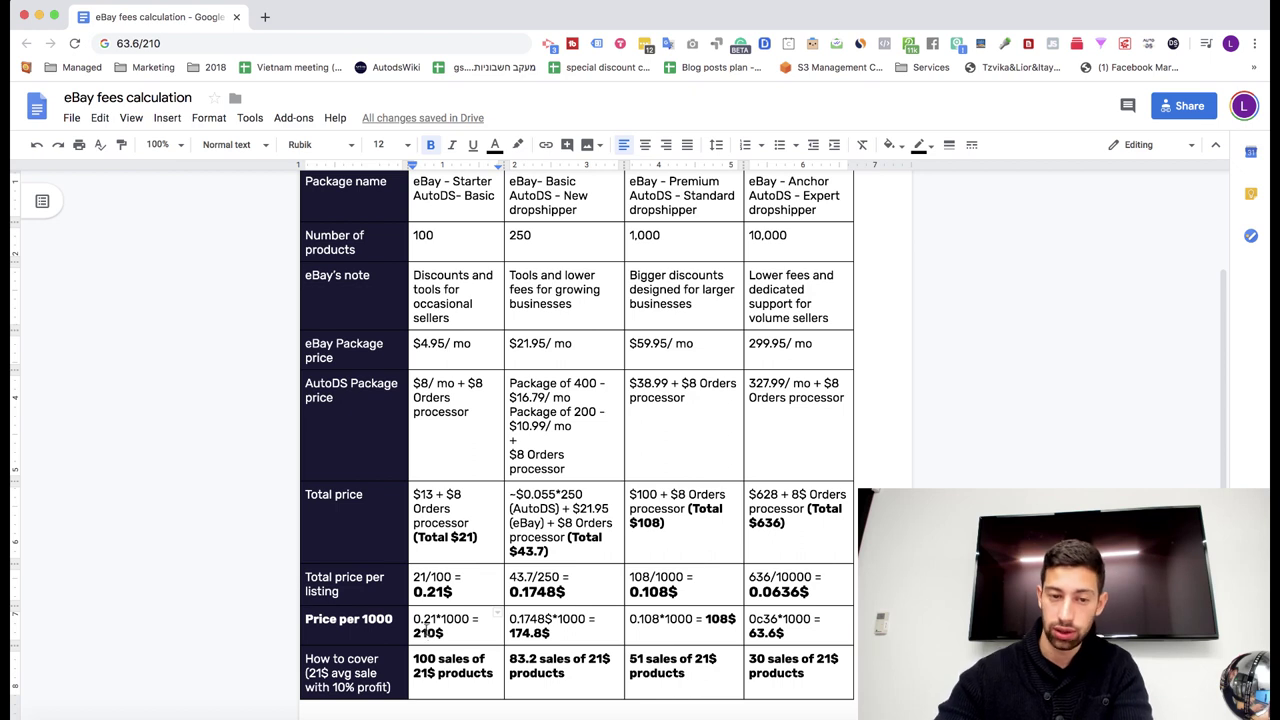
drag(428, 632, 440, 620)
click(428, 630)
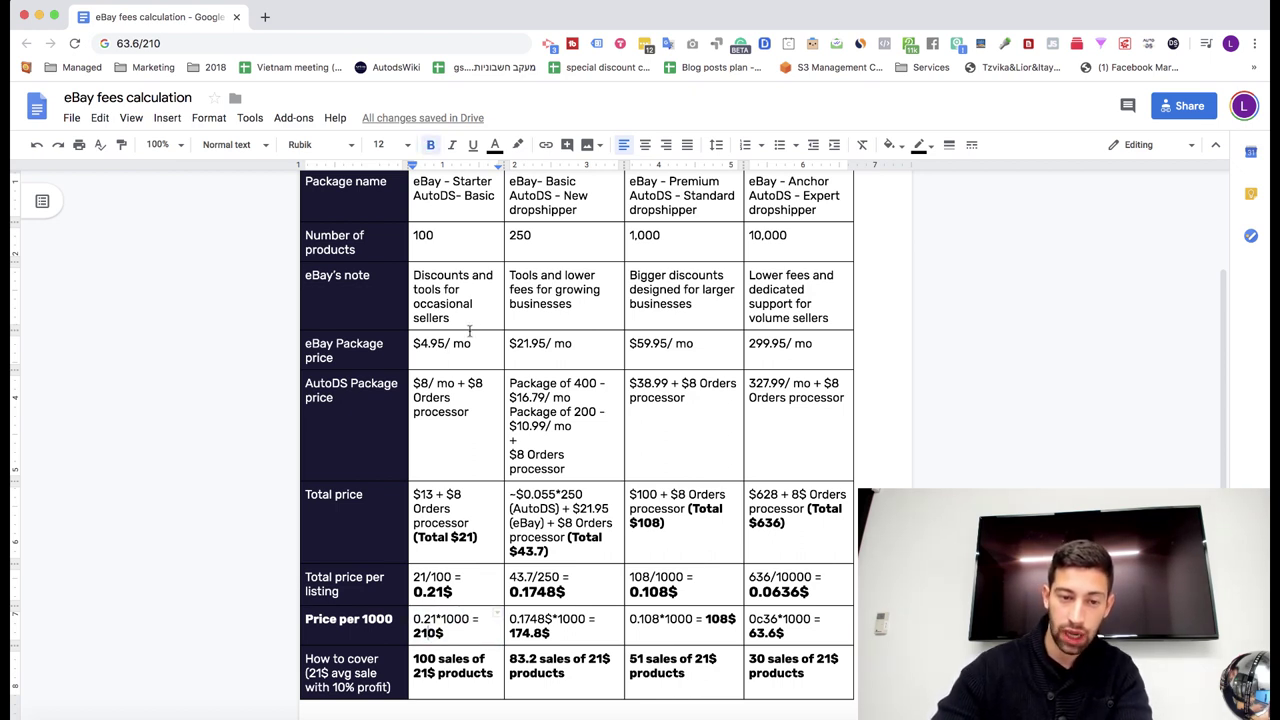
drag(474, 343, 421, 345)
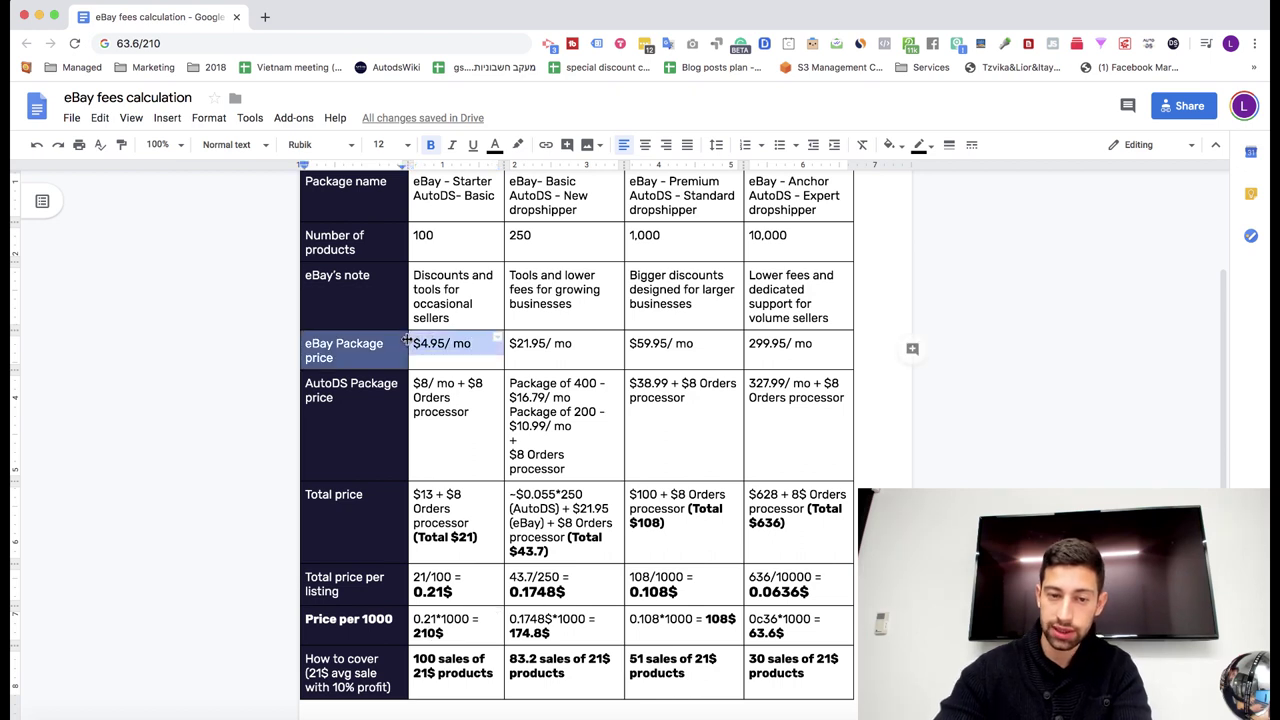
drag(473, 416, 413, 383)
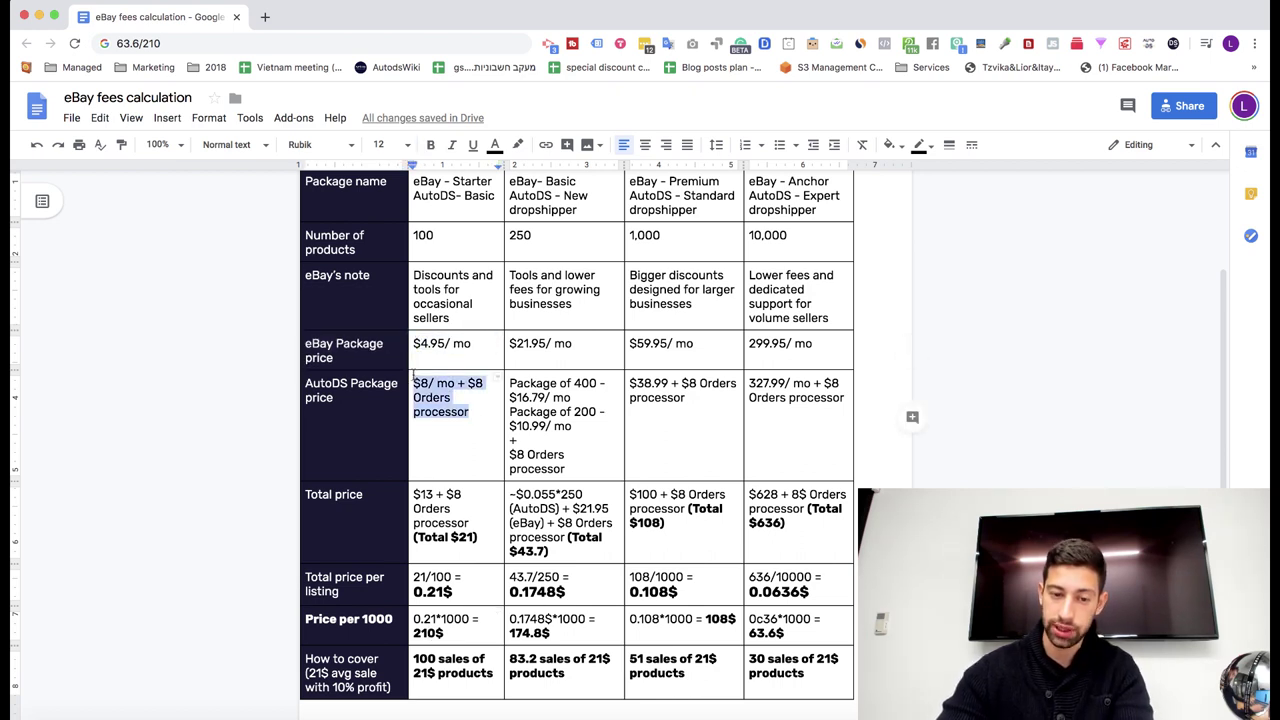
click(418, 383)
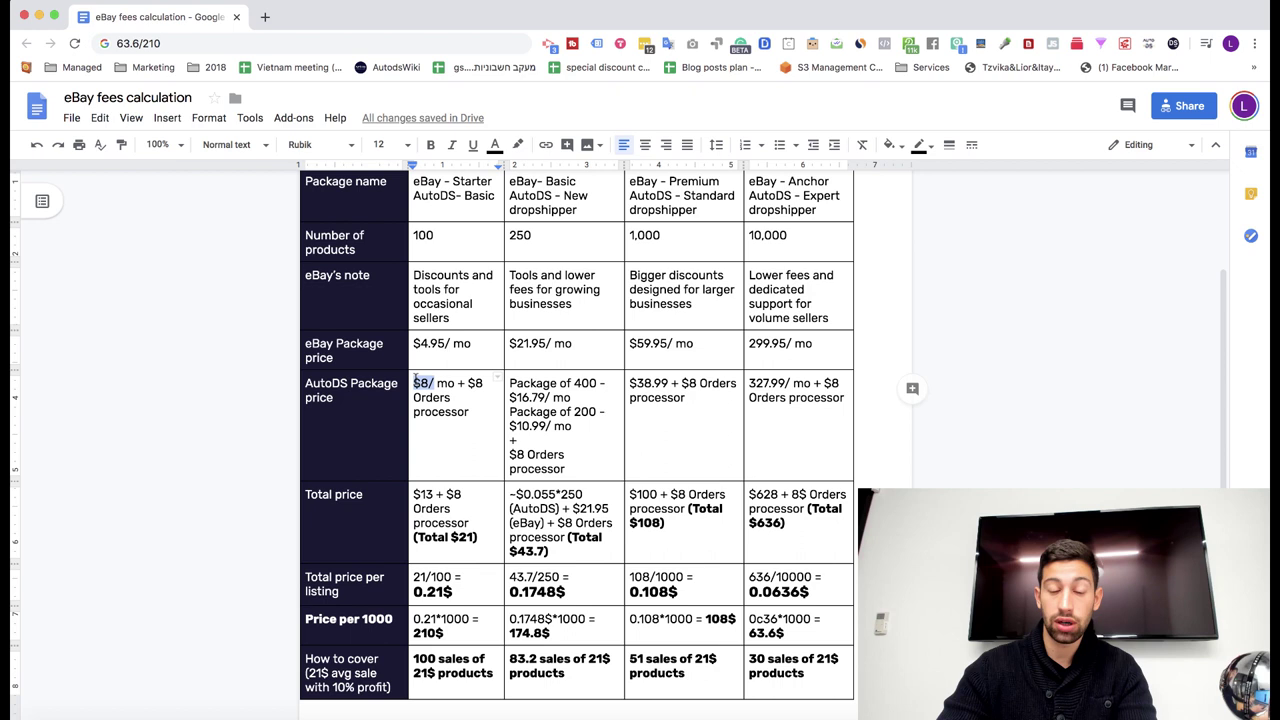
click(450, 343)
drag(450, 343, 414, 343)
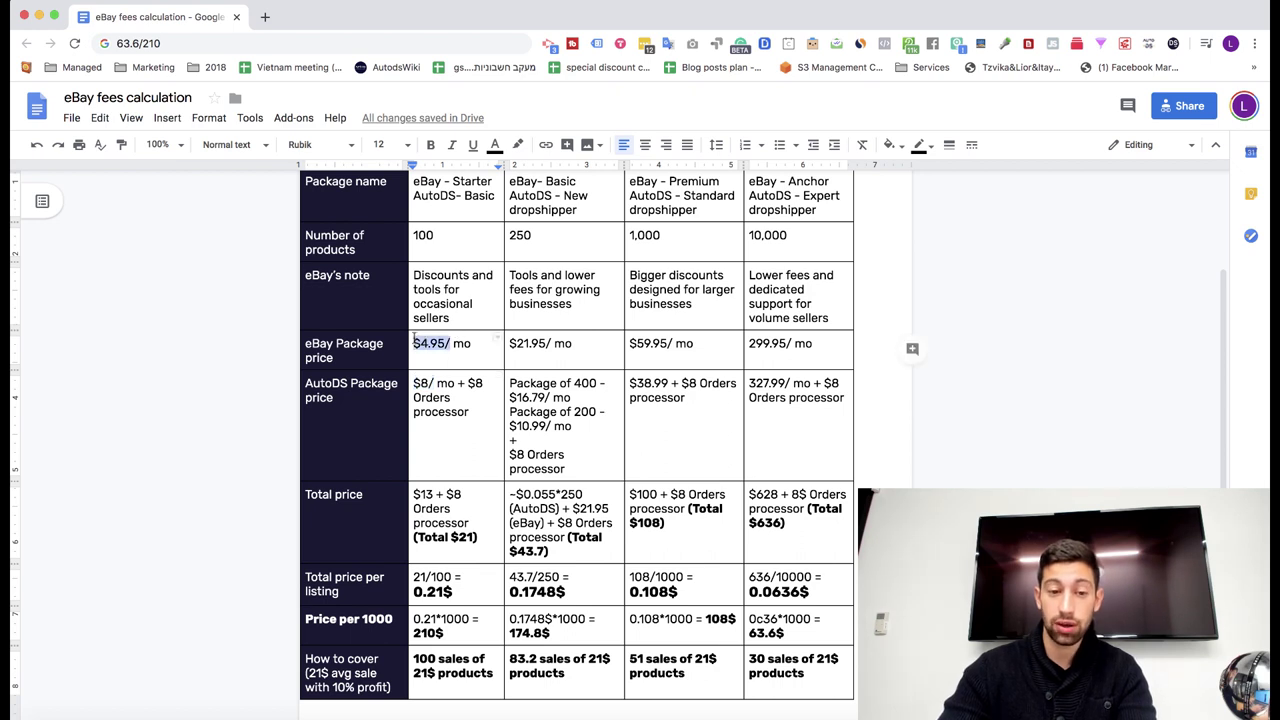
click(478, 386)
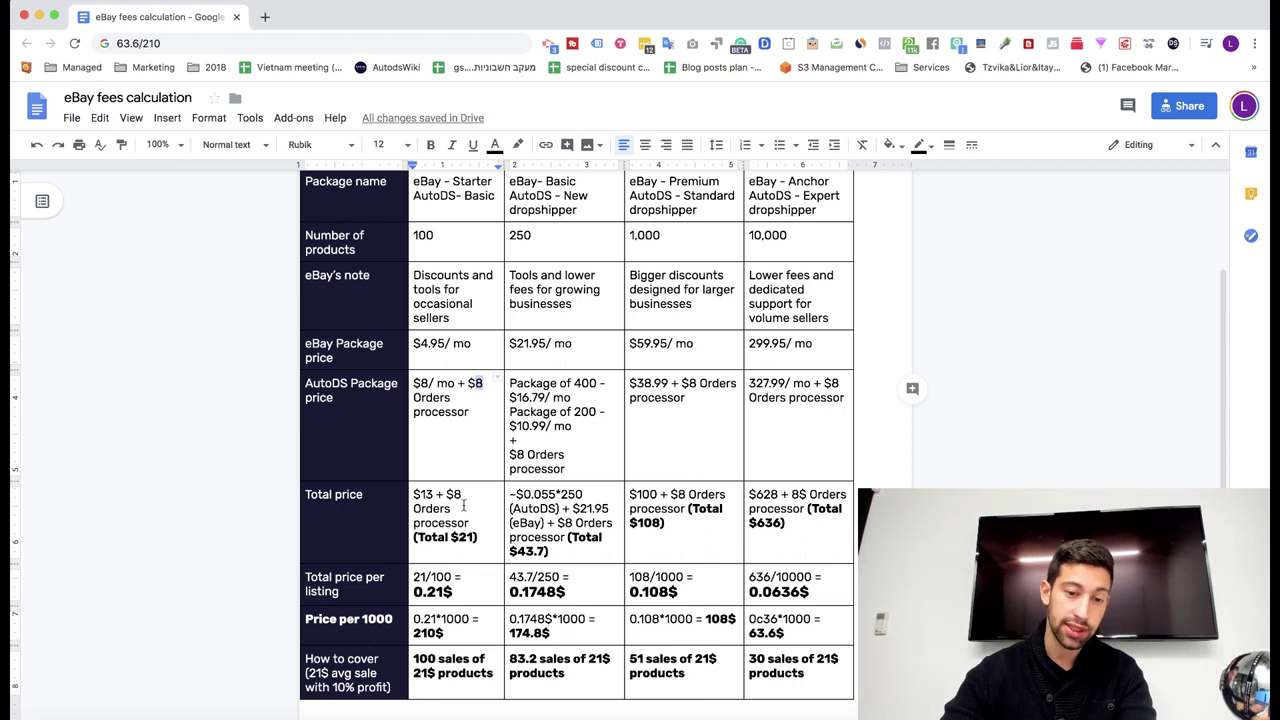
double_click(466, 538)
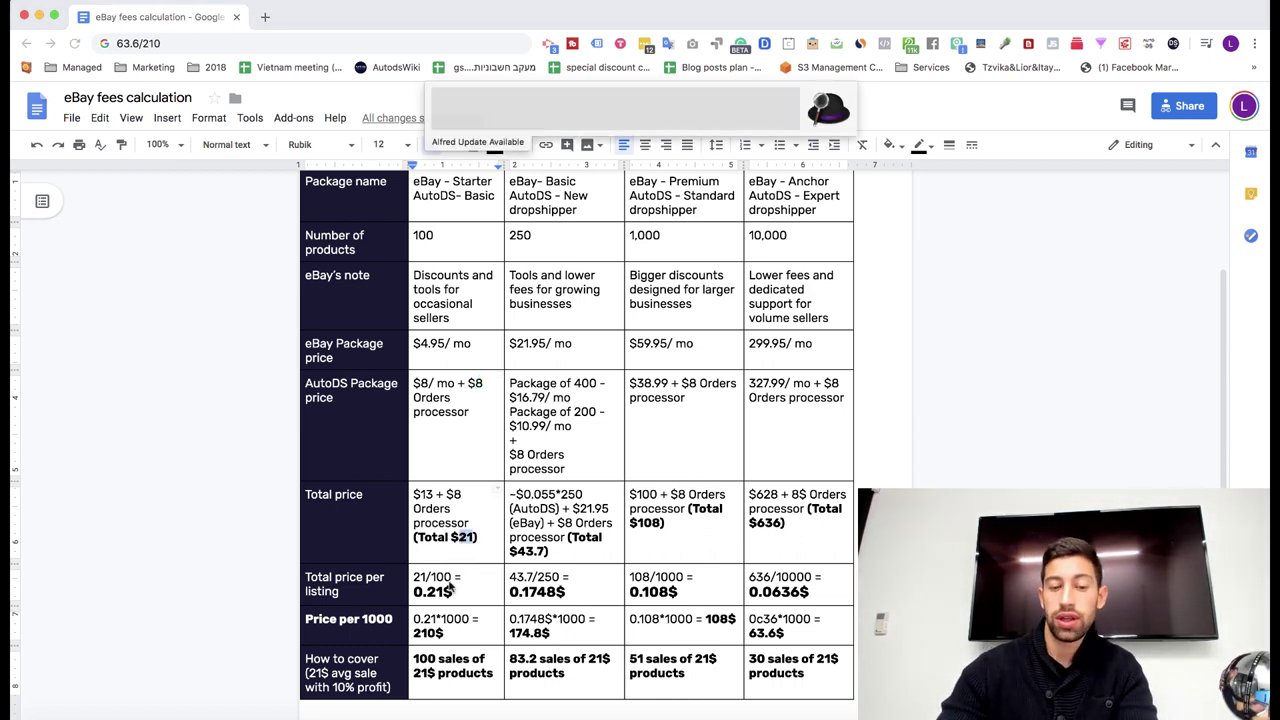
Enter 0.21*1000/2.1 in Alfred, fixing the divisor, to get 100 sales
text(0.21)
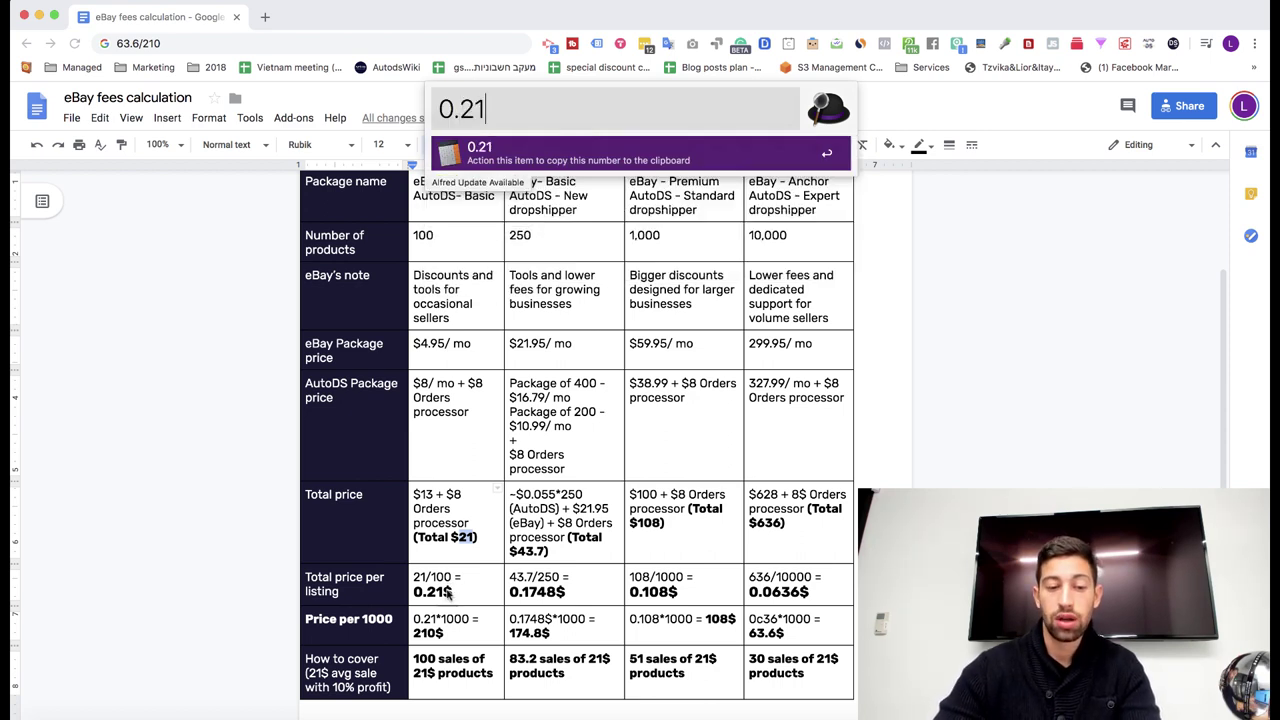
text(*)
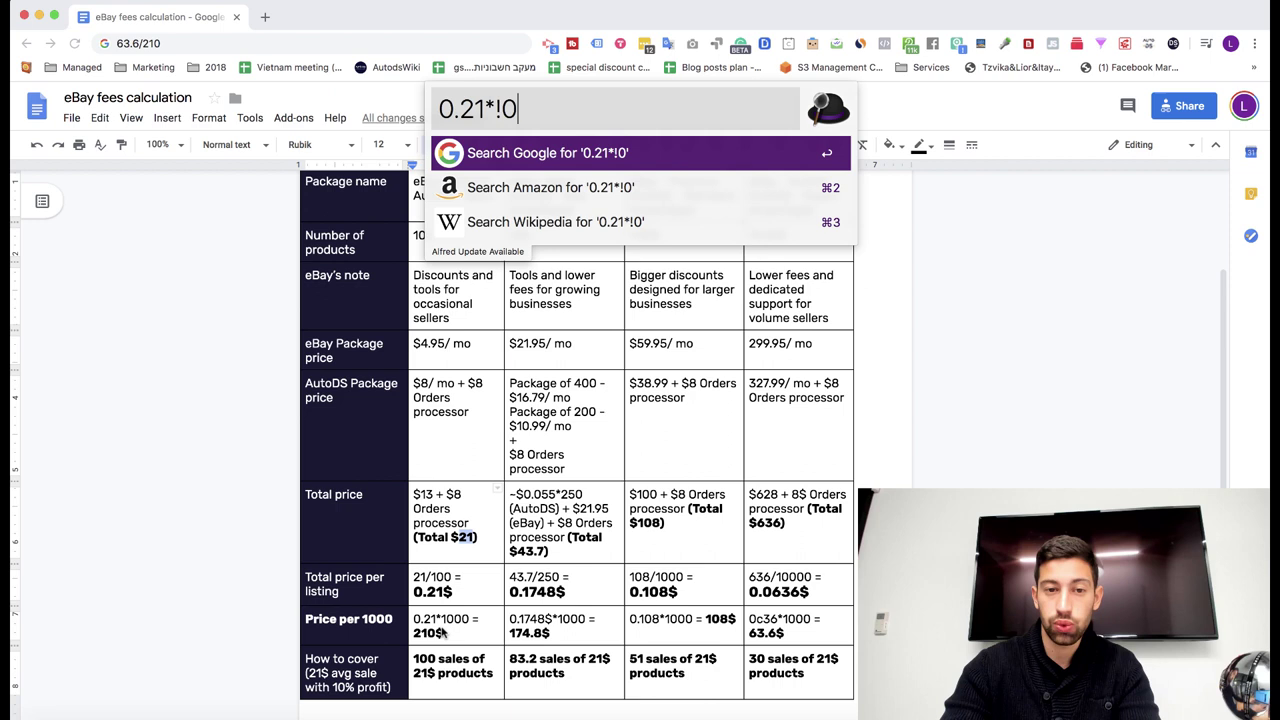
text(1000)
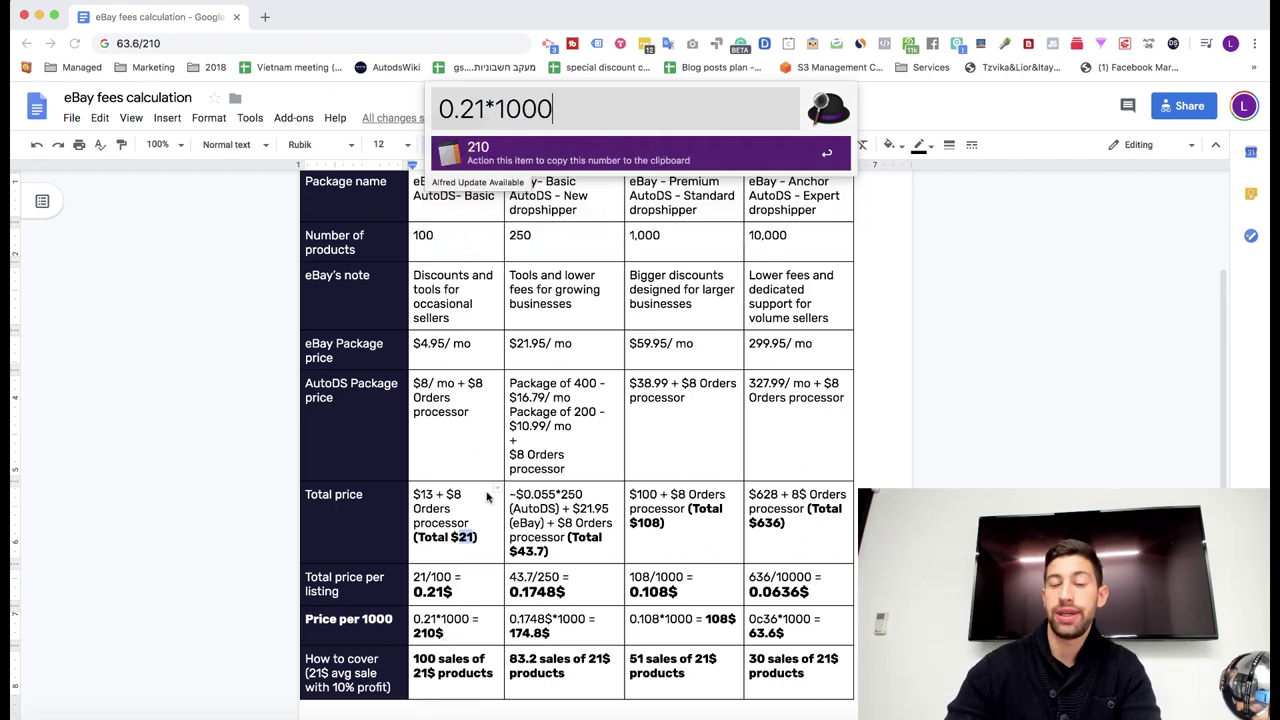
text(/)
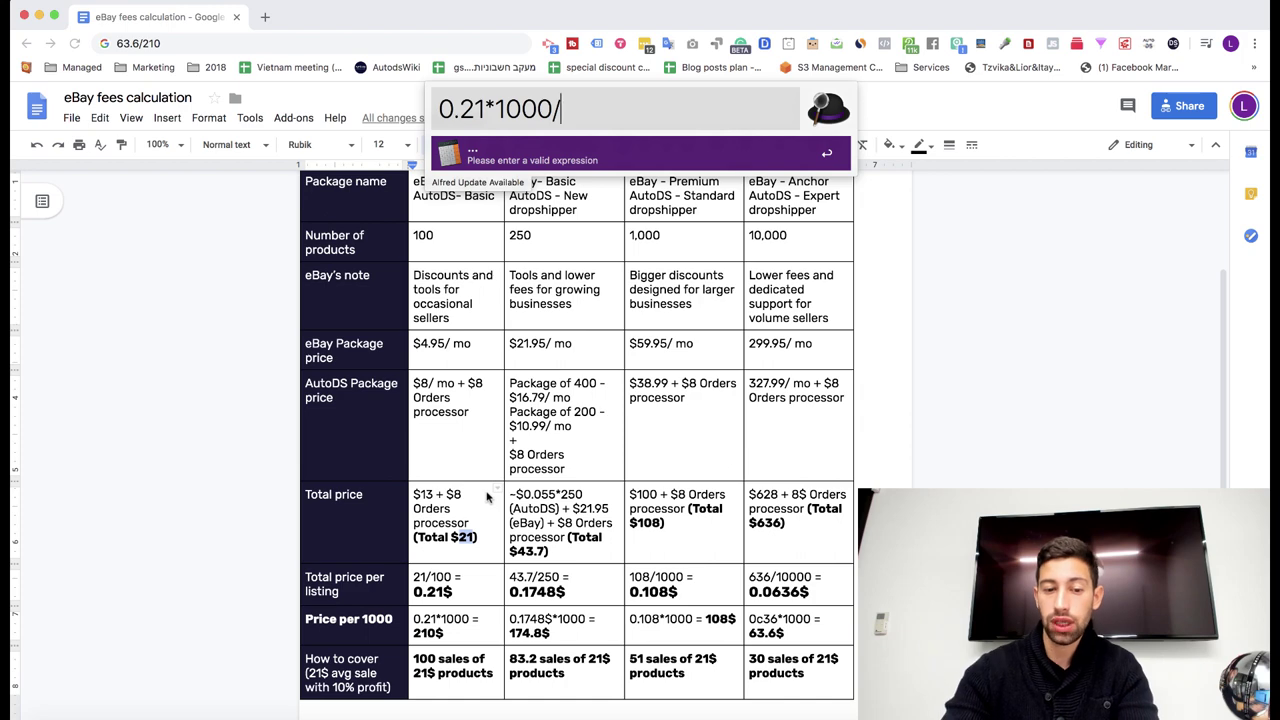
scroll(470, 600, down, 1)
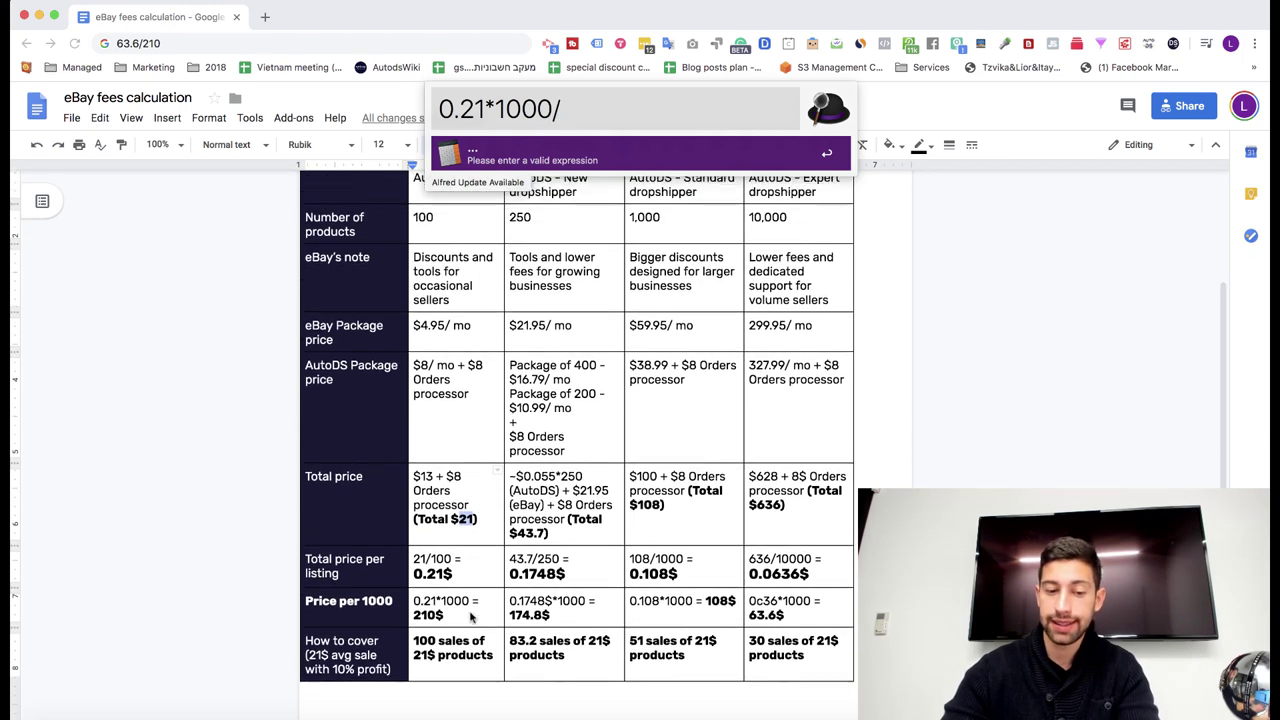
scroll(470, 617, down, 1)
text(21)
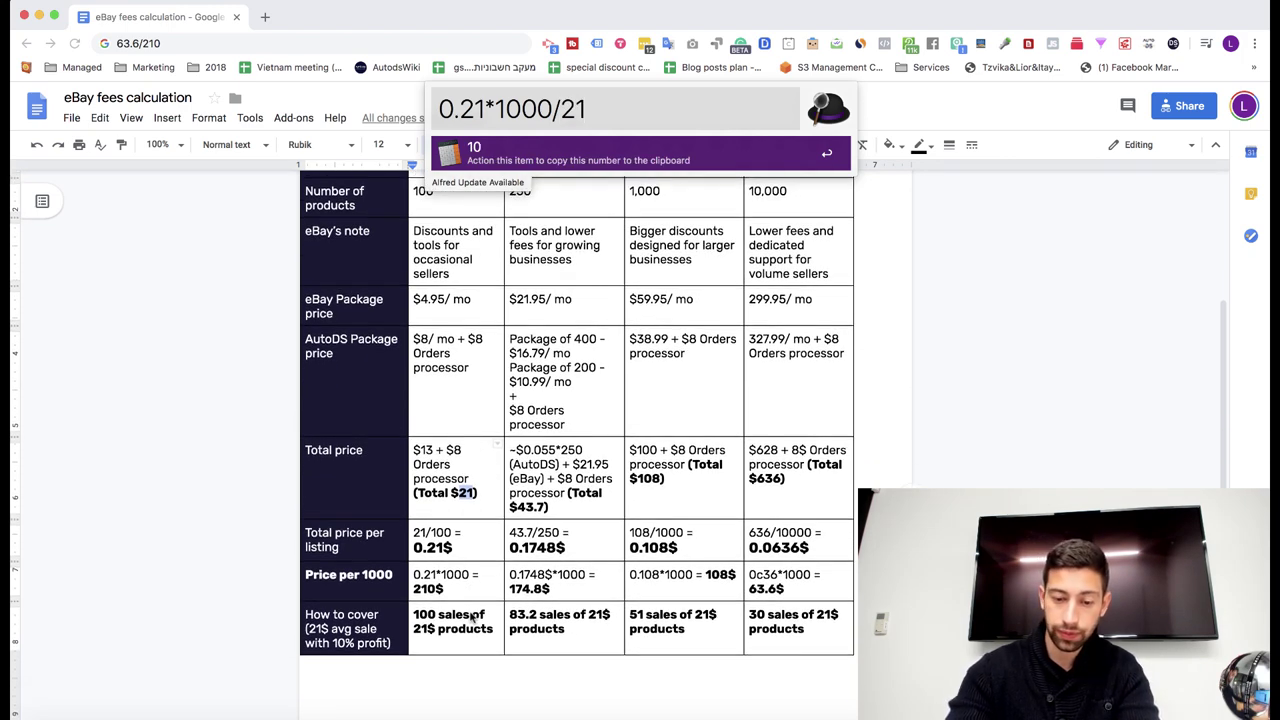
key(BackSpace)
text(.1)
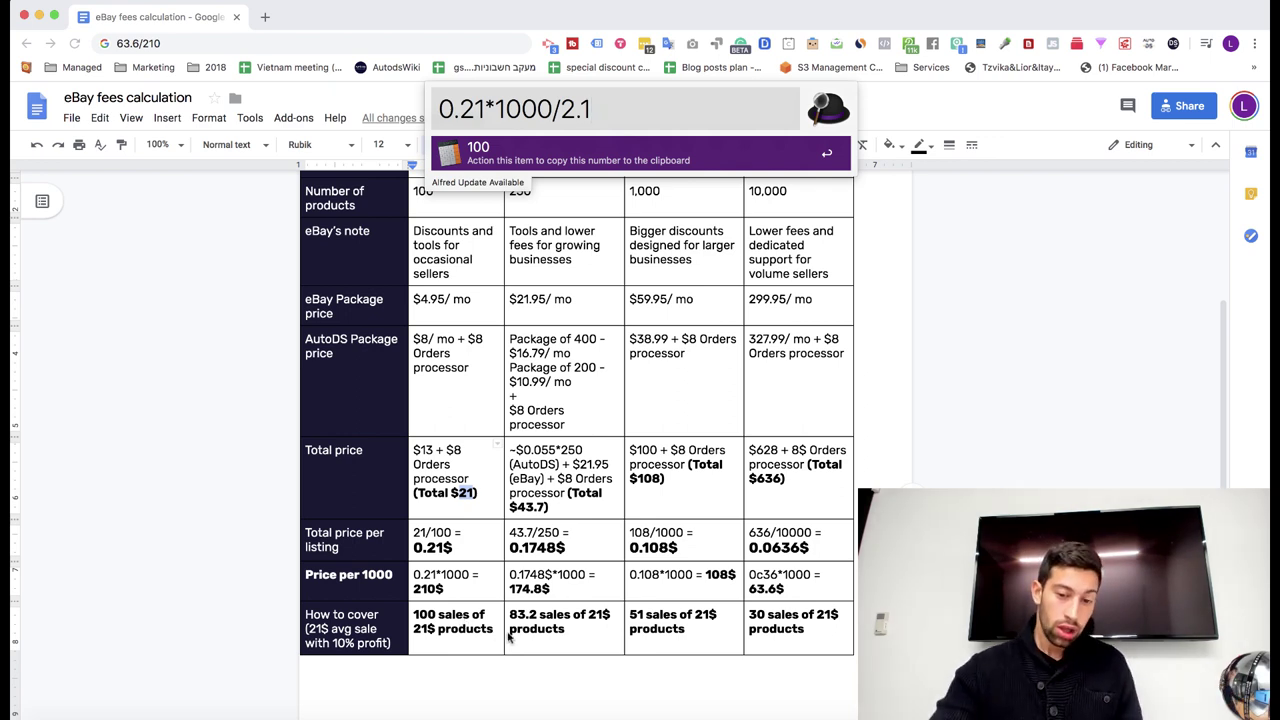
click(669, 576)
triple_click(671, 578)
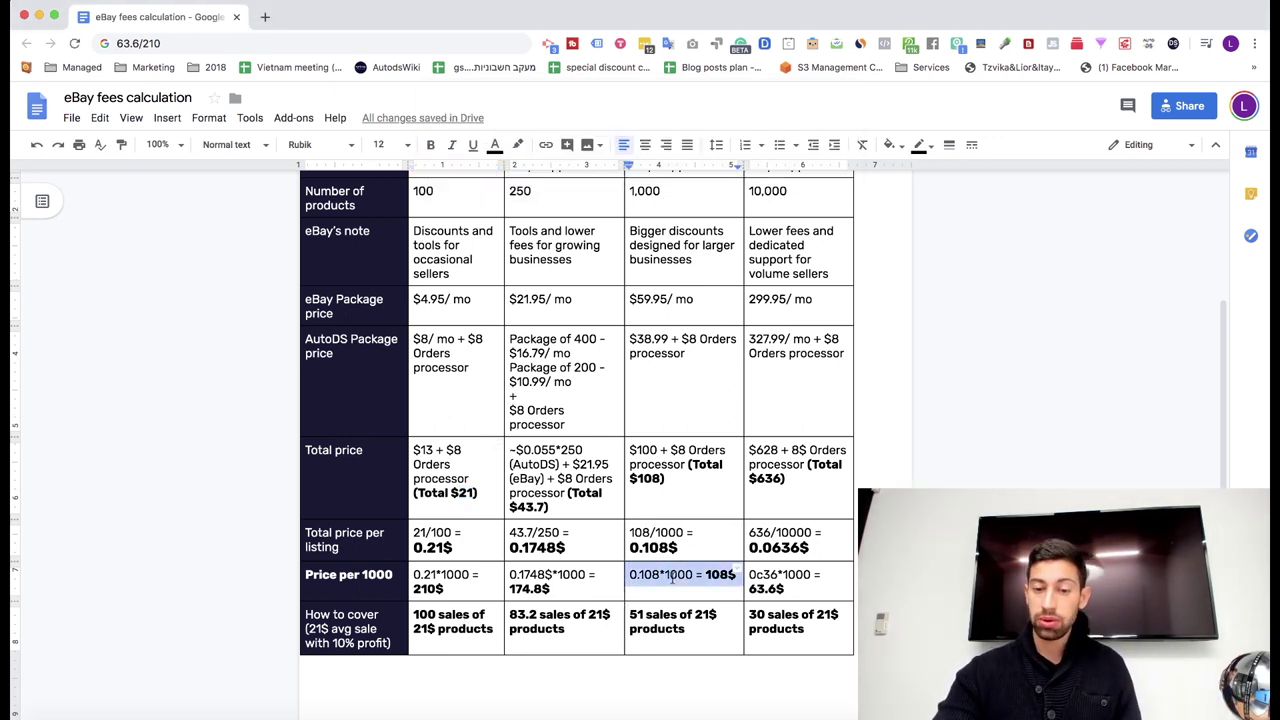
scroll(672, 578, up, 1)
click(670, 588)
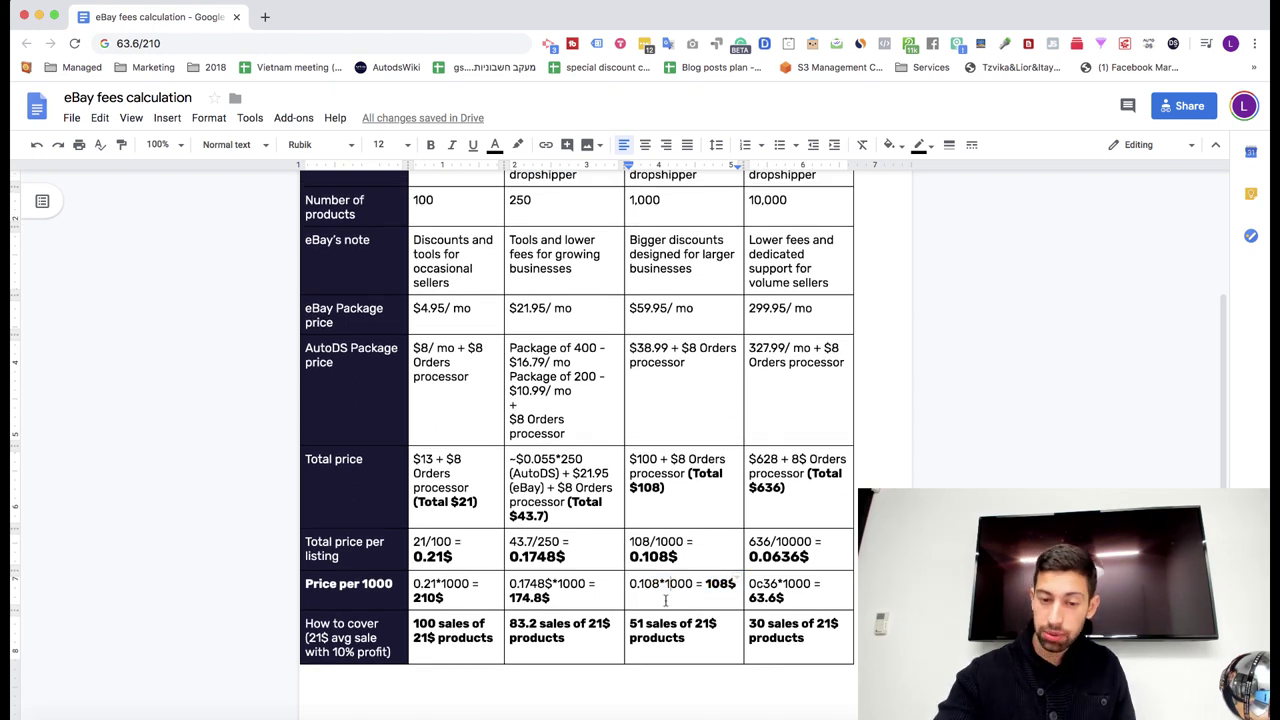
drag(640, 624, 631, 624)
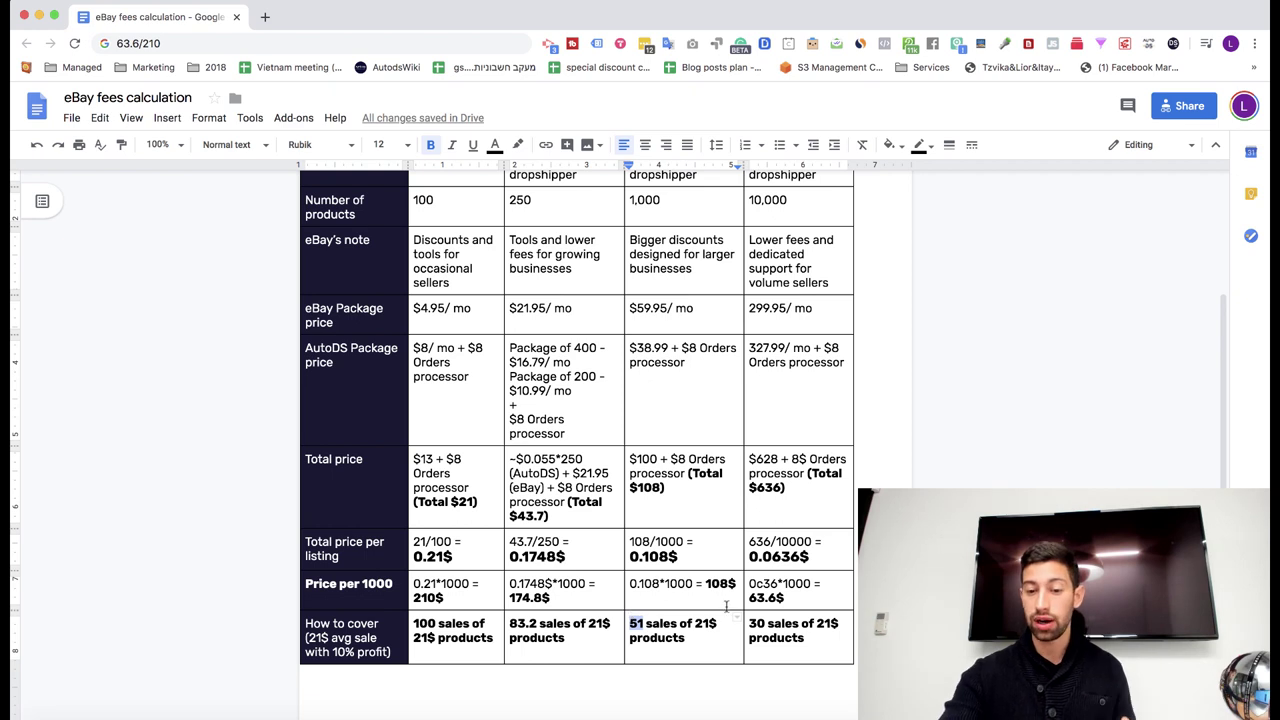
drag(749, 623, 757, 623)
double_click(757, 623)
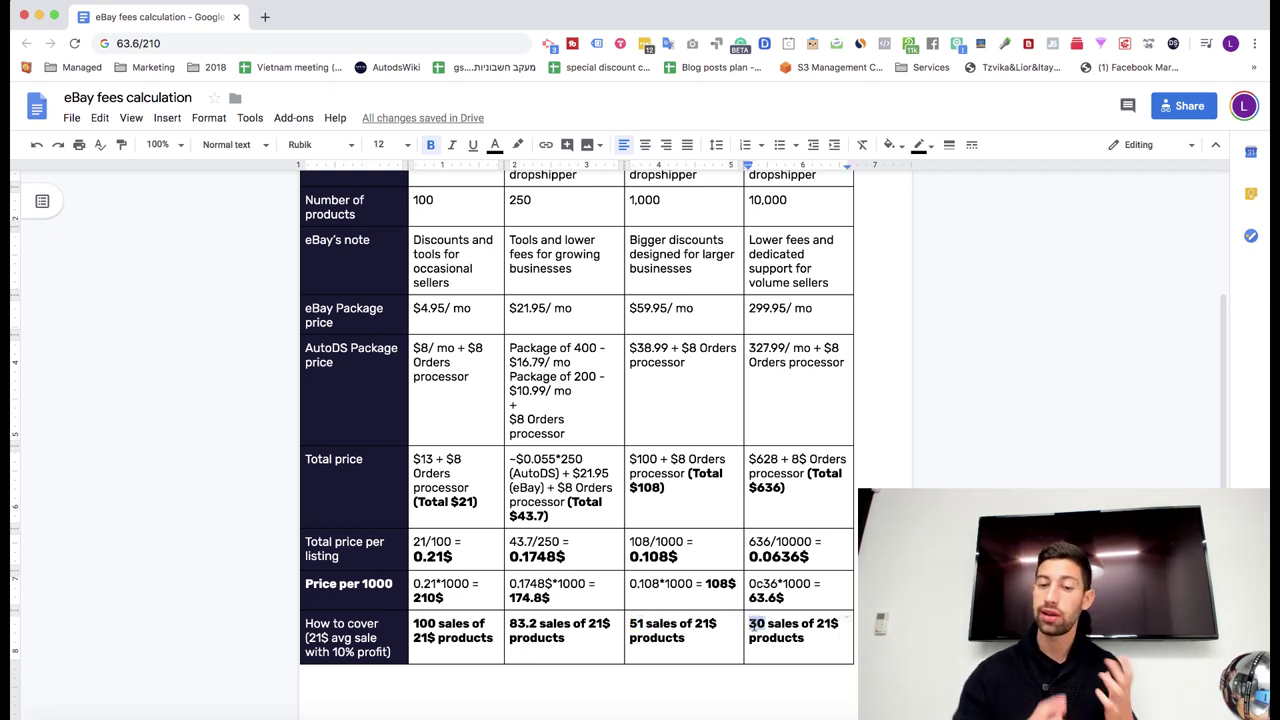